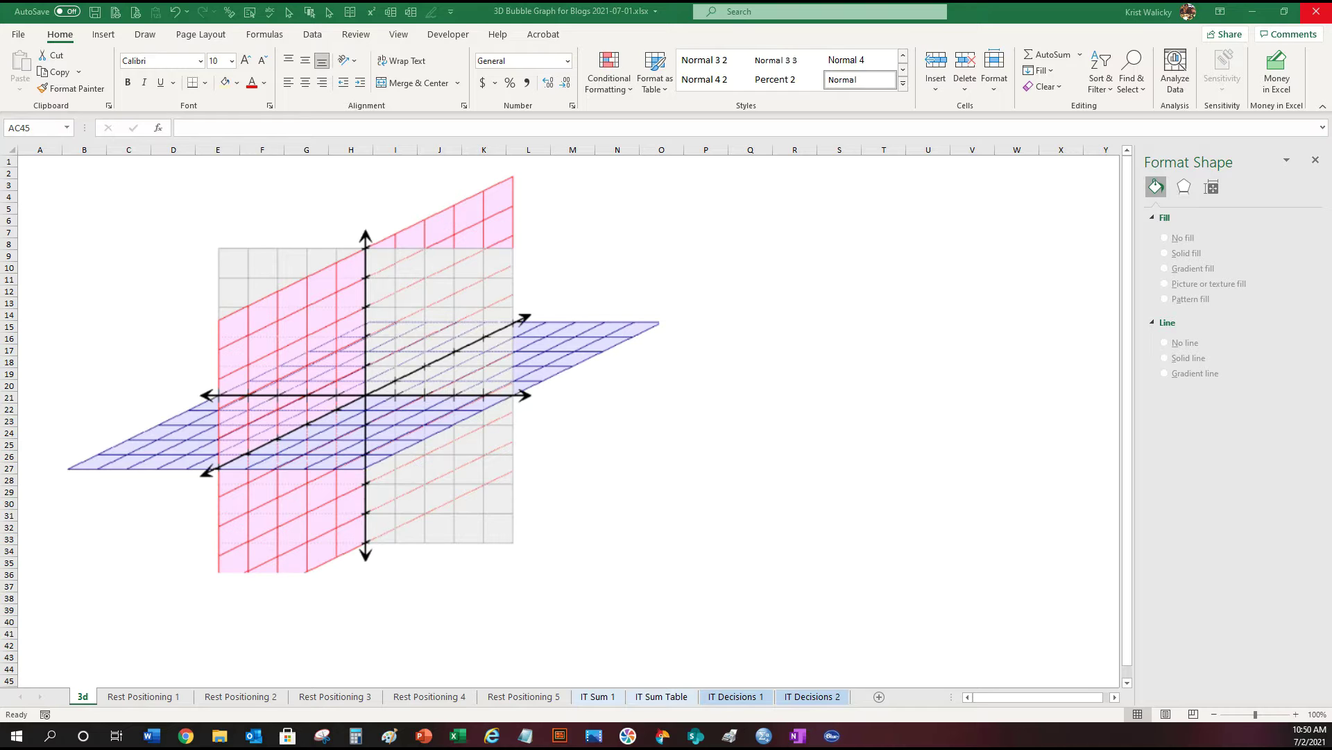
# On the Rest Positioning 1 sheet, insert a 3-D bubble chart from R6:T9, using the variant with rank and price as axes.
pyautogui.click(143, 696)
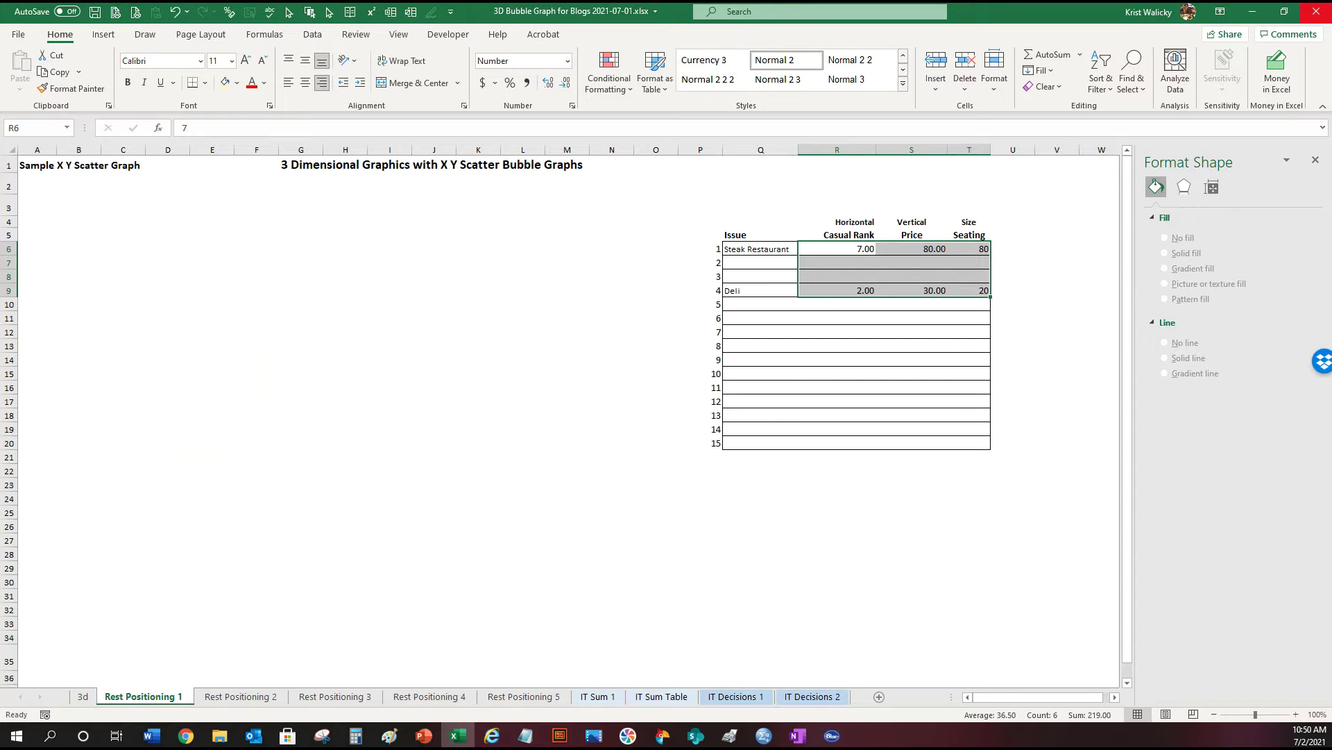
pyautogui.moveTo(837, 248); pyautogui.dragTo(969, 291)
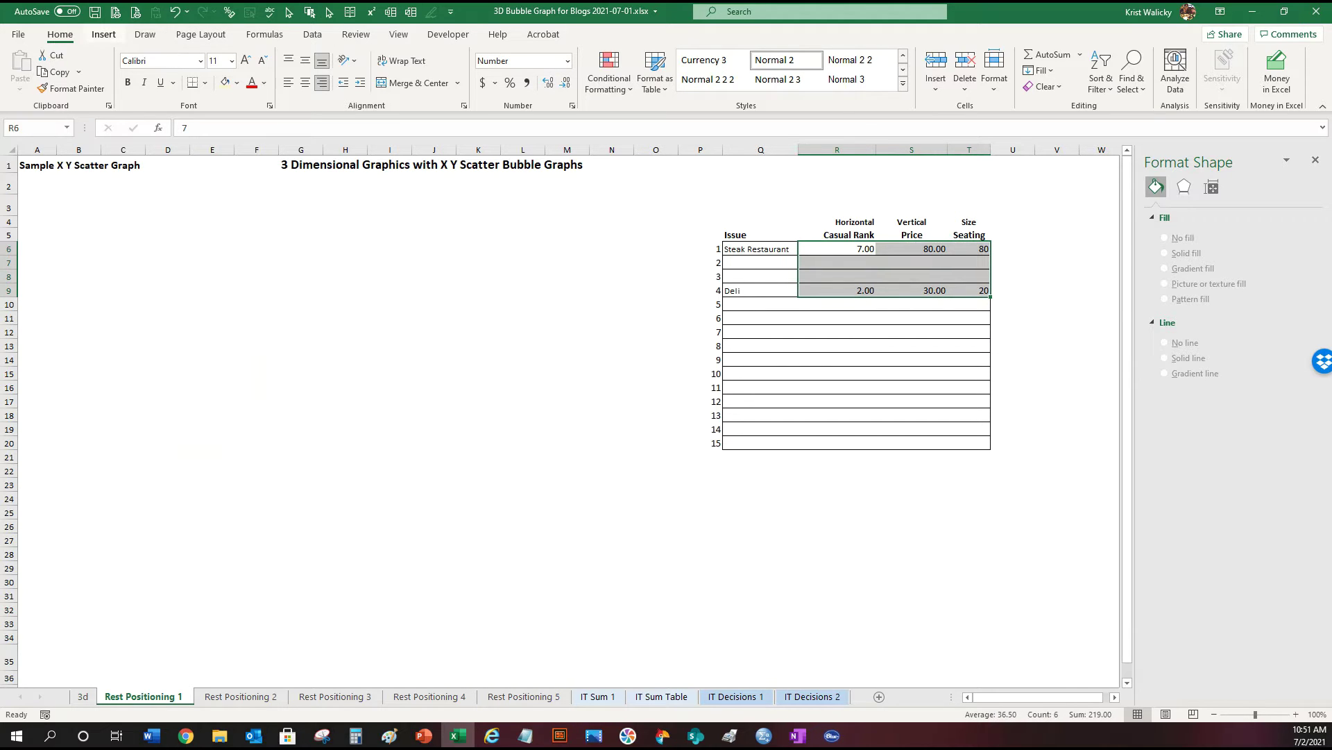
pyautogui.click(103, 34)
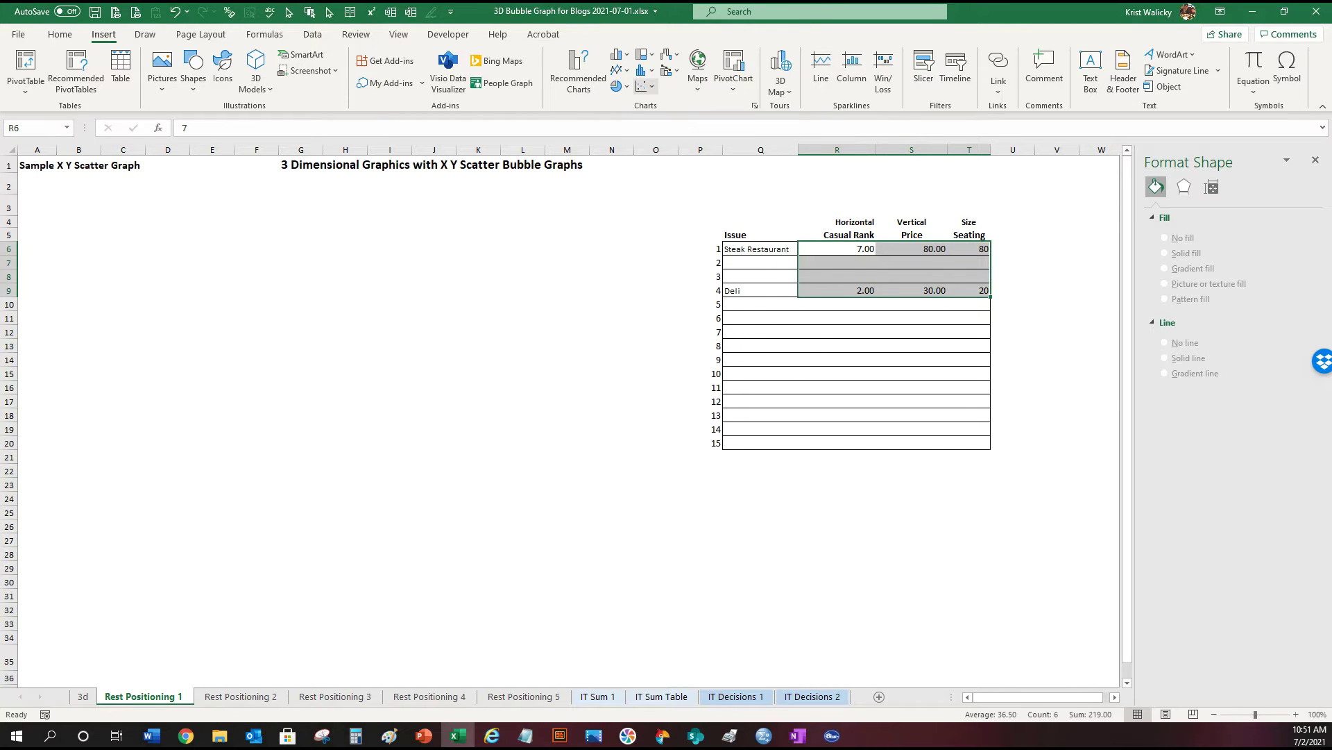
pyautogui.click(646, 86)
pyautogui.click(645, 86)
pyautogui.click(645, 86)
pyautogui.click(645, 86)
pyautogui.click(579, 72)
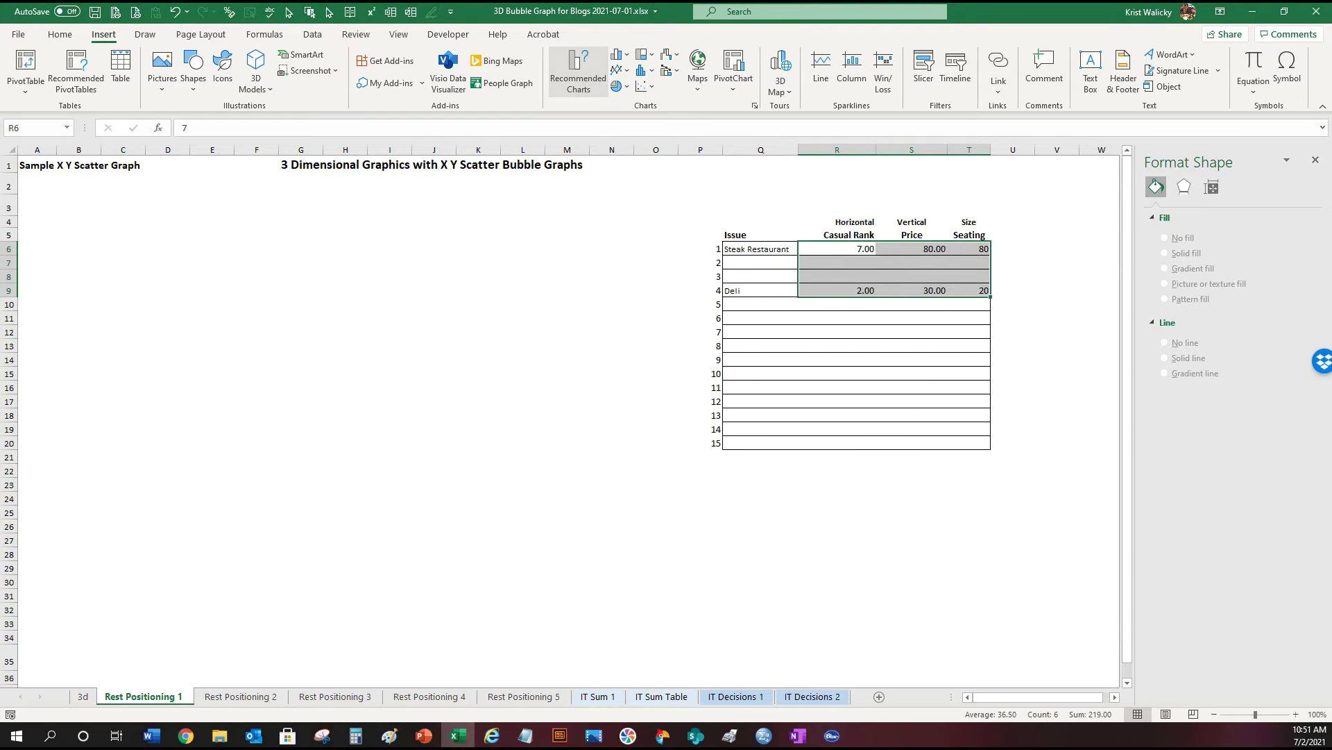
pyautogui.click(560, 185)
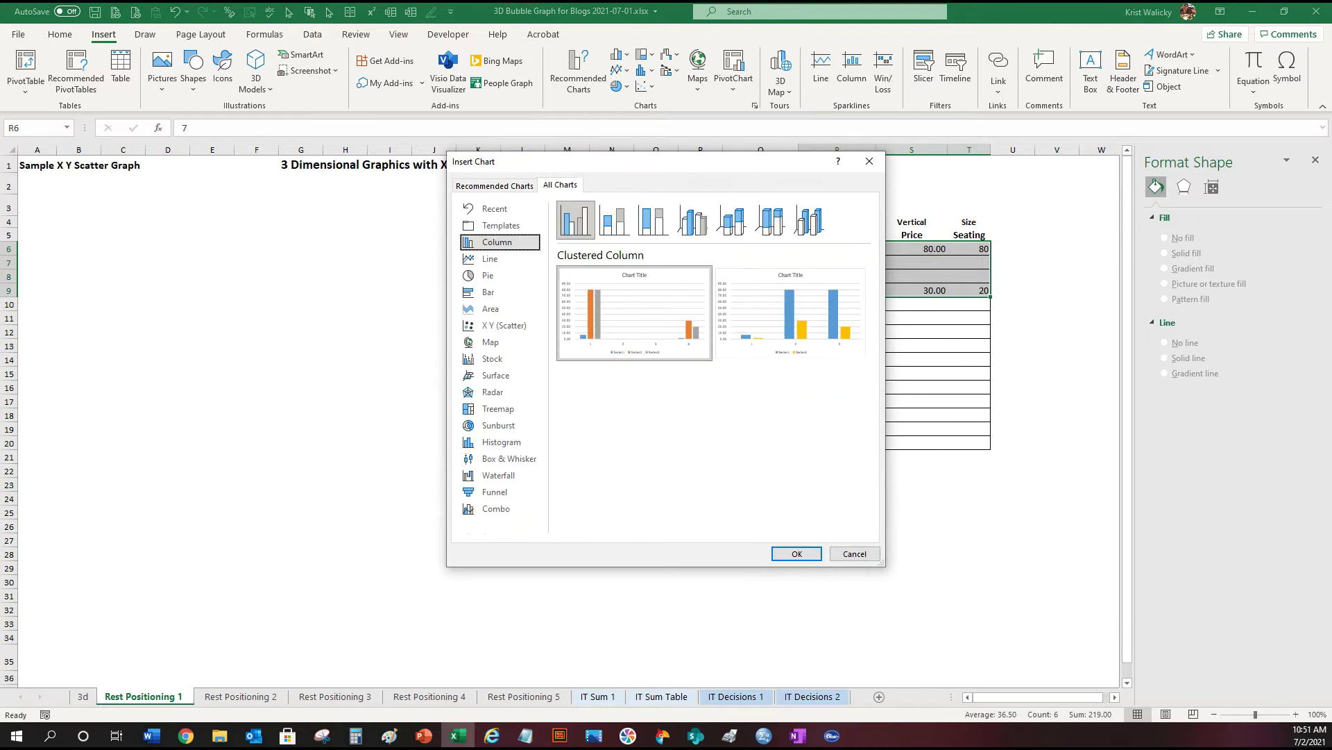
pyautogui.click(504, 325)
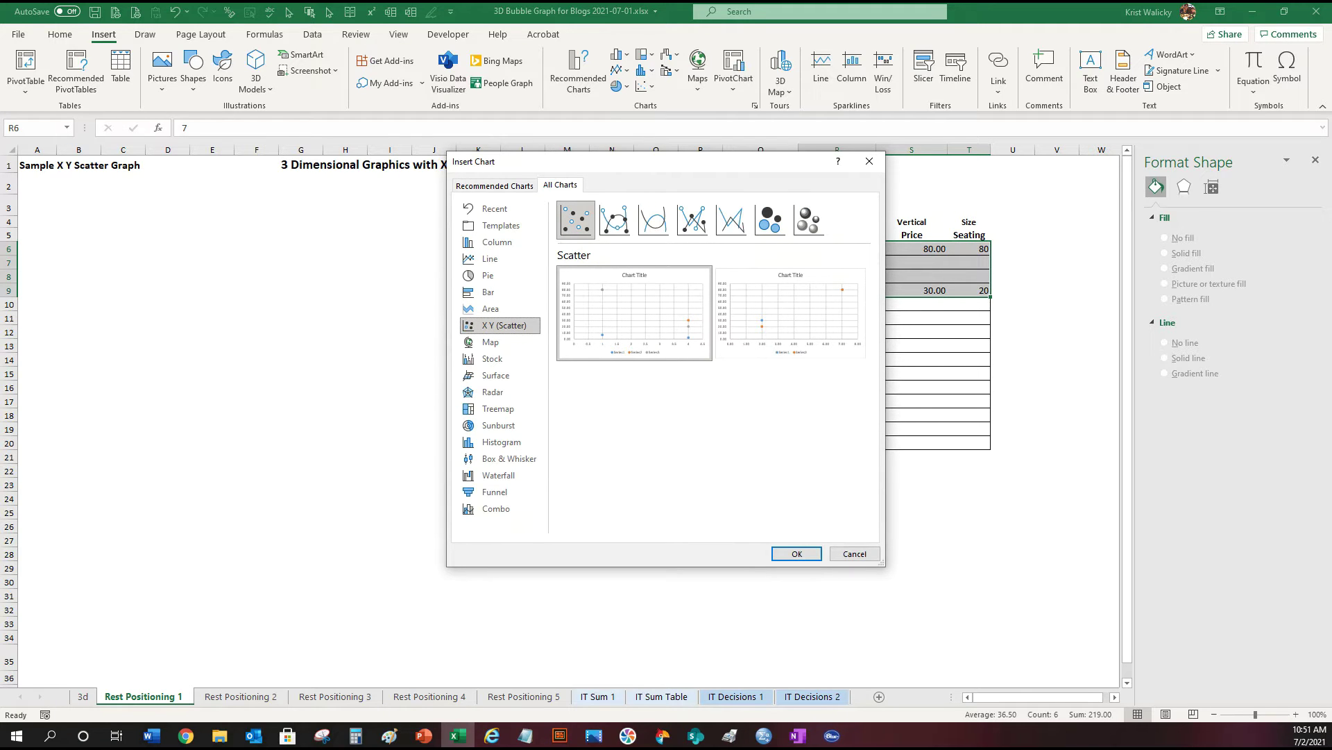
pyautogui.click(809, 219)
pyautogui.doubleClick(790, 312)
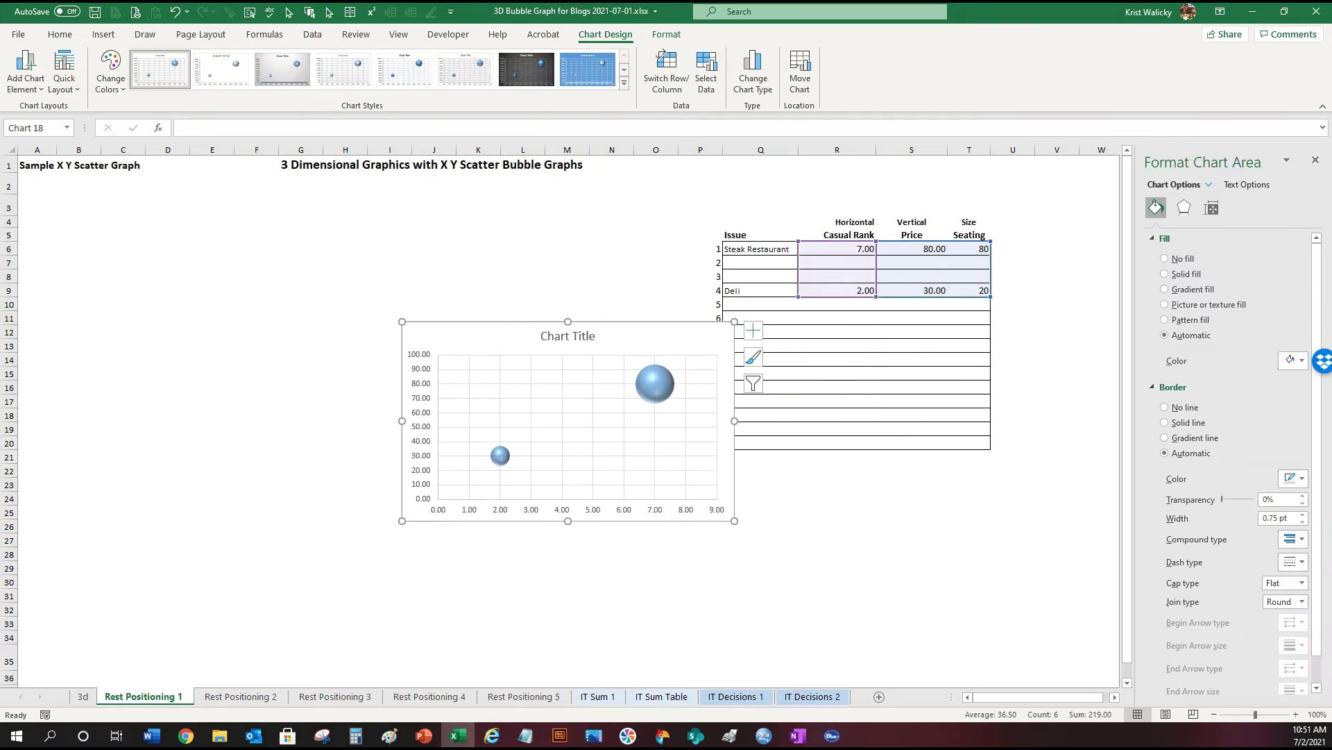
# Move the new bubble chart to the empty area beside the table and enlarge it to span about C4 to L22.
pyautogui.moveTo(486, 337); pyautogui.dragTo(196, 242)
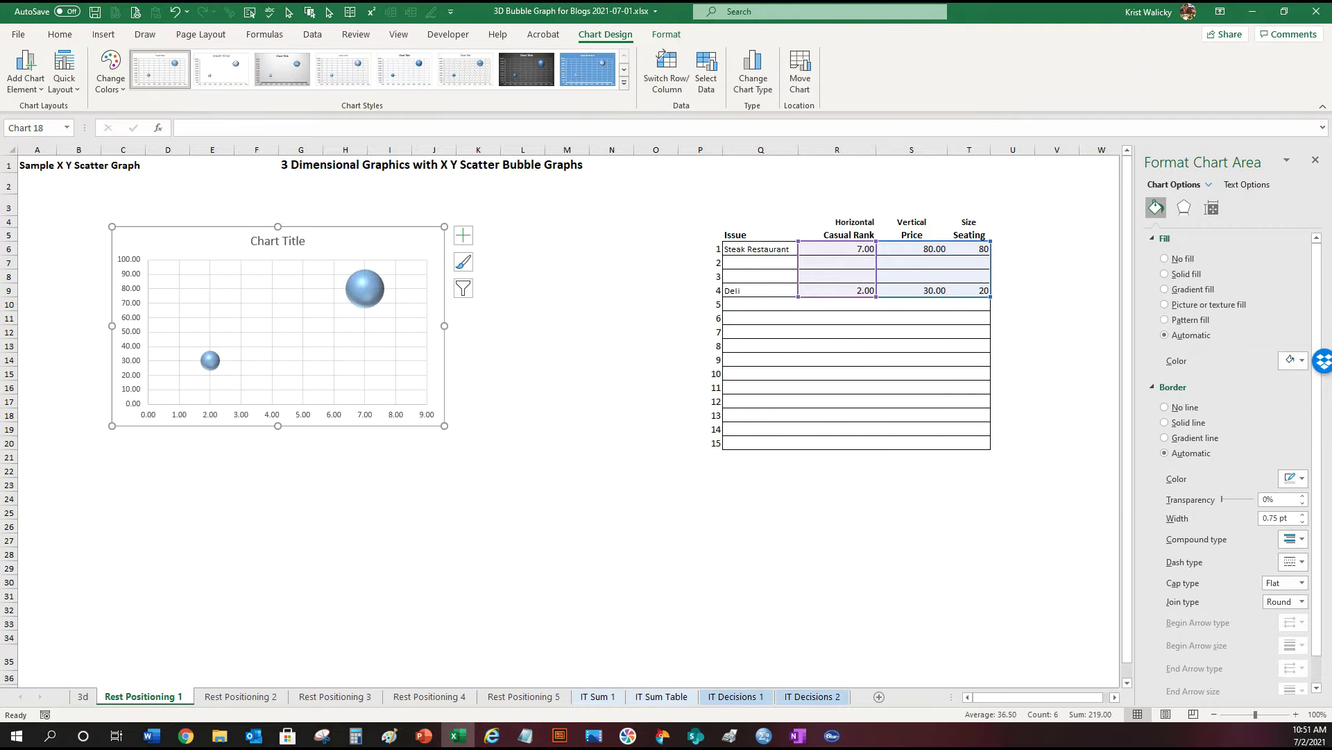
pyautogui.moveTo(445, 425); pyautogui.dragTo(510, 472)
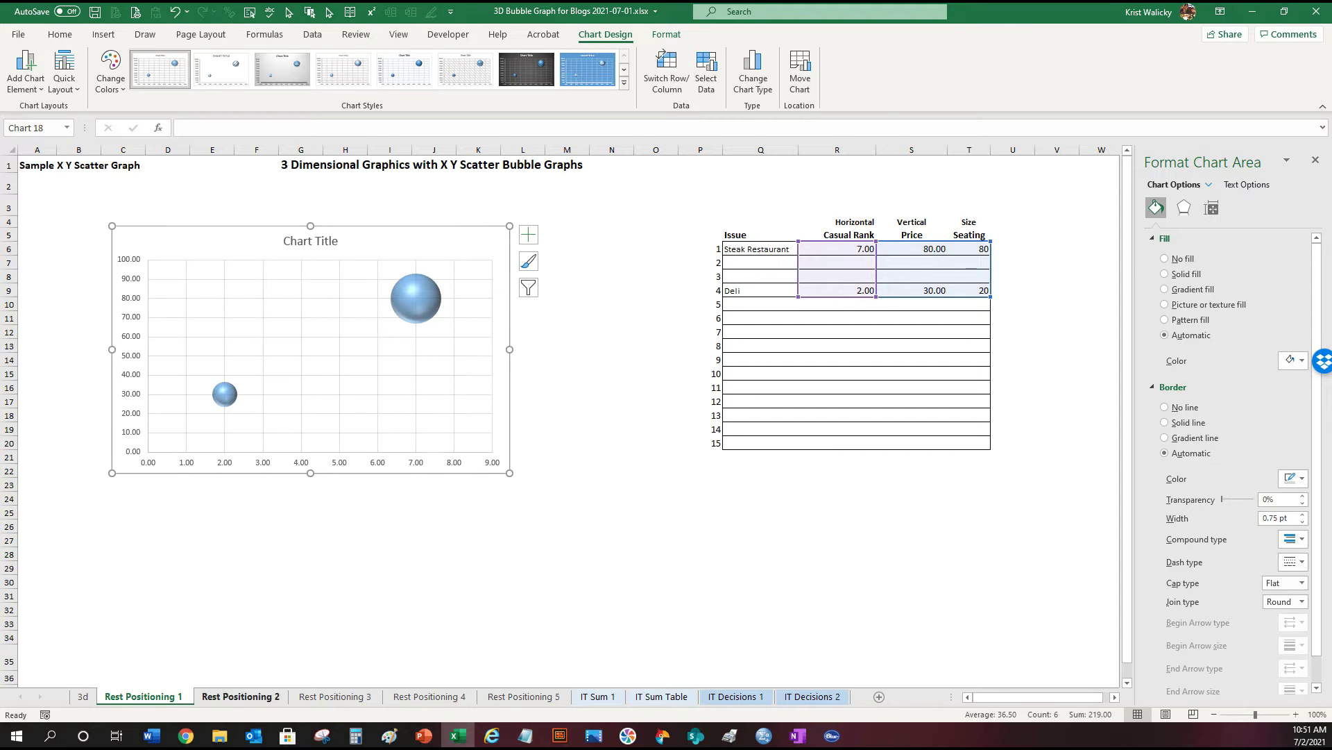
# Go to the Rest Positioning 2 sheet, shift the chart's horizontal divider line slightly and undo the shift.
pyautogui.click(240, 696)
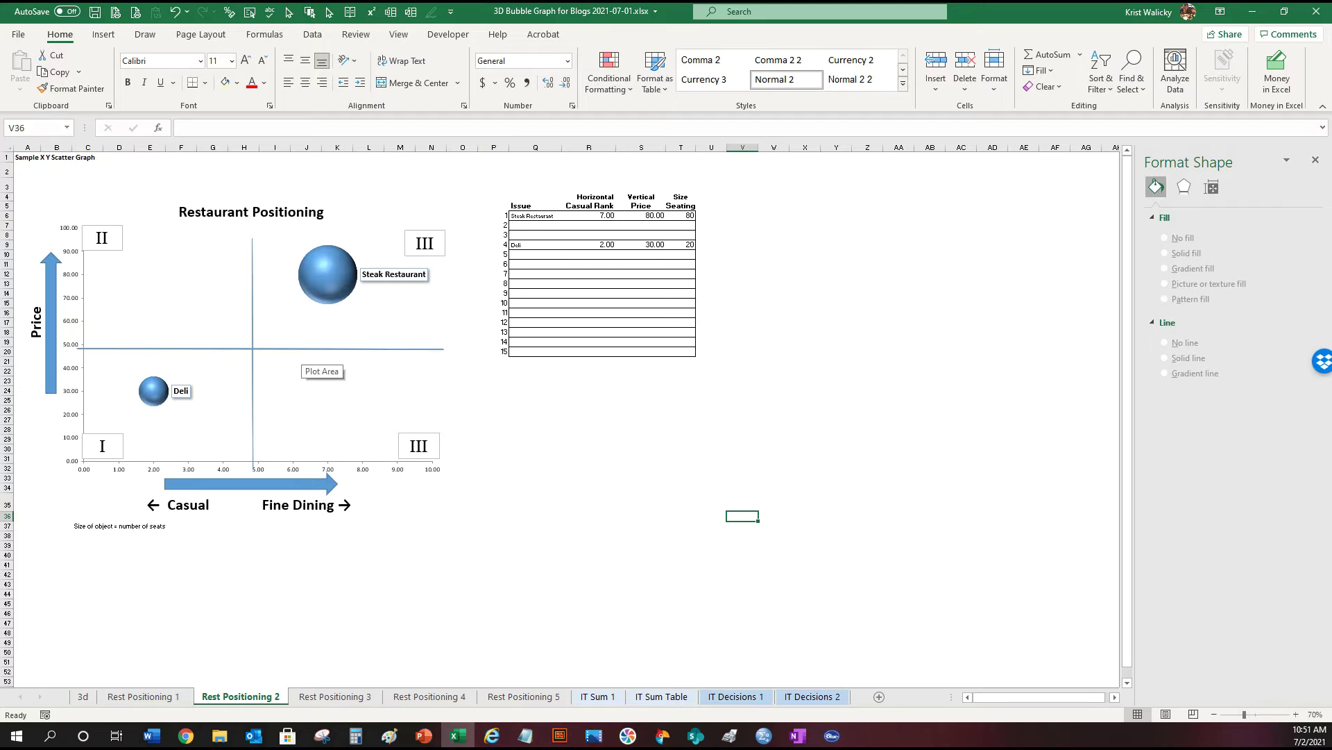
pyautogui.moveTo(299, 349); pyautogui.dragTo(296, 351)
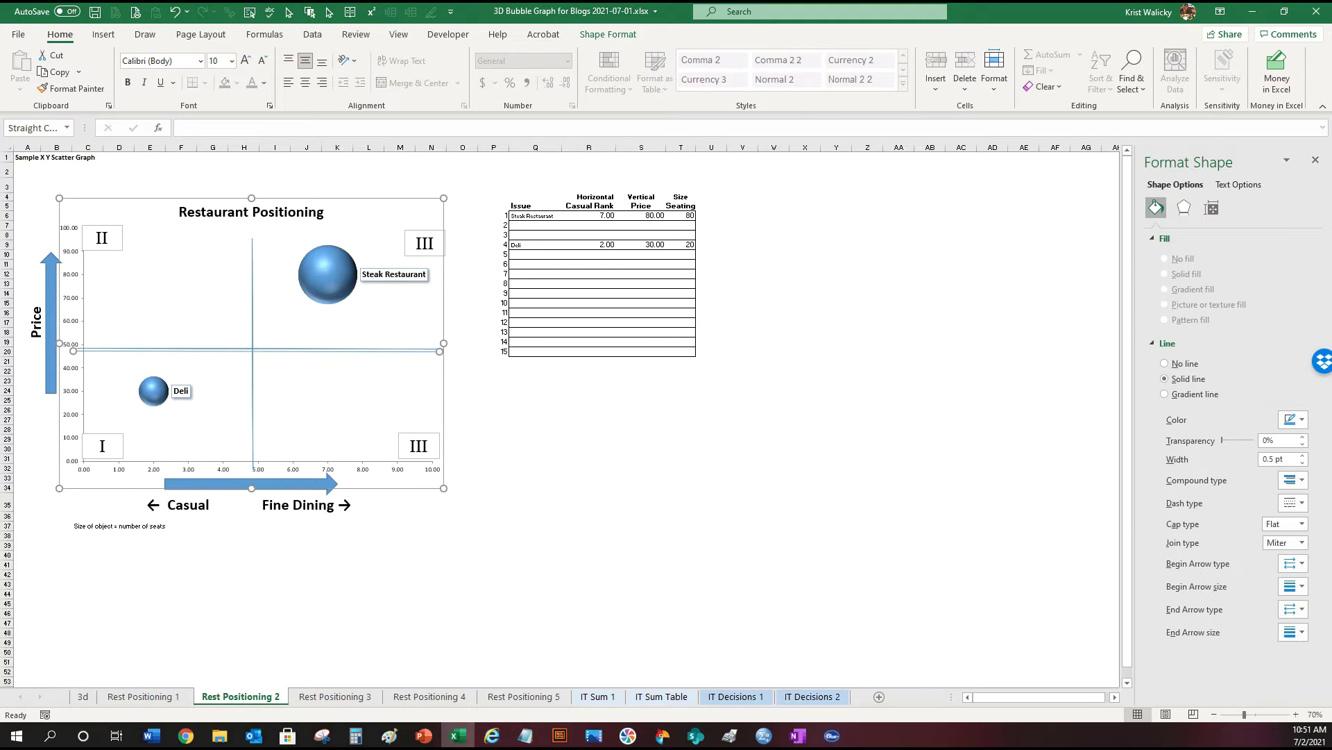
pyautogui.click(306, 593)
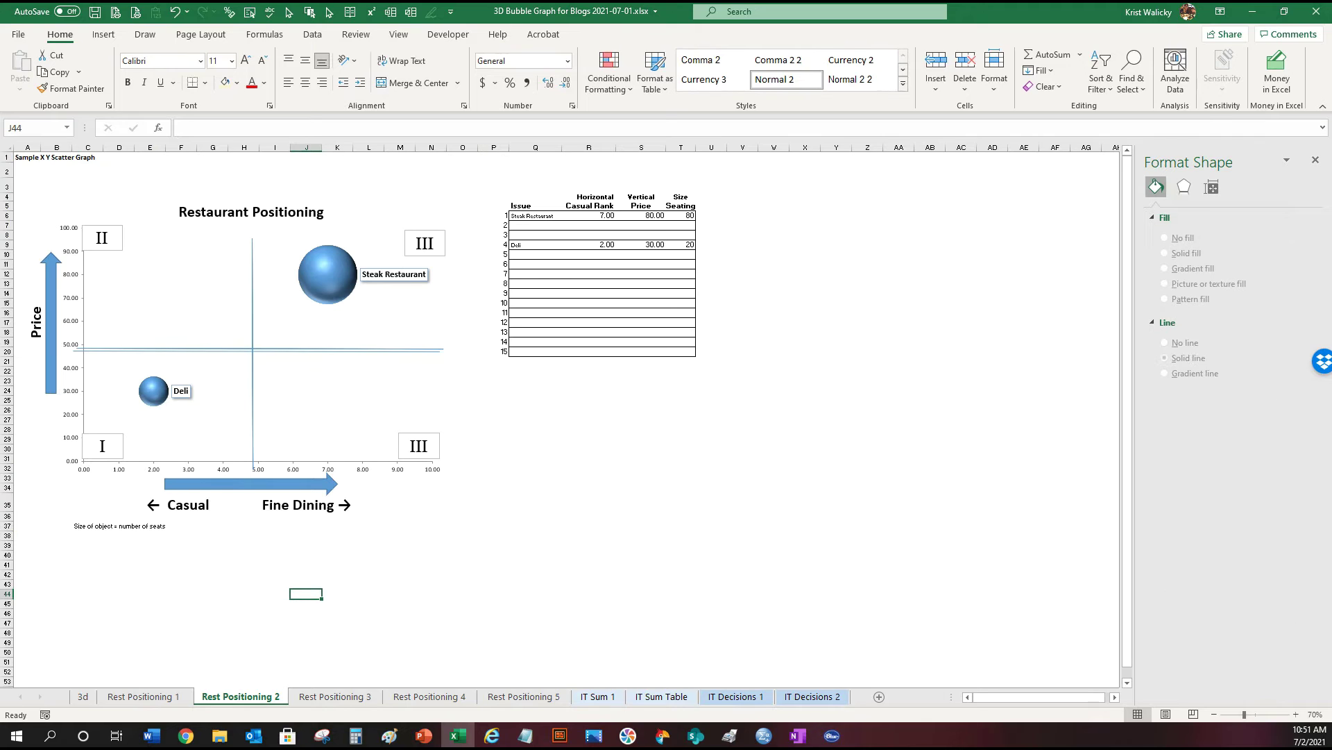
pyautogui.hotkey('ctrl', 'z')
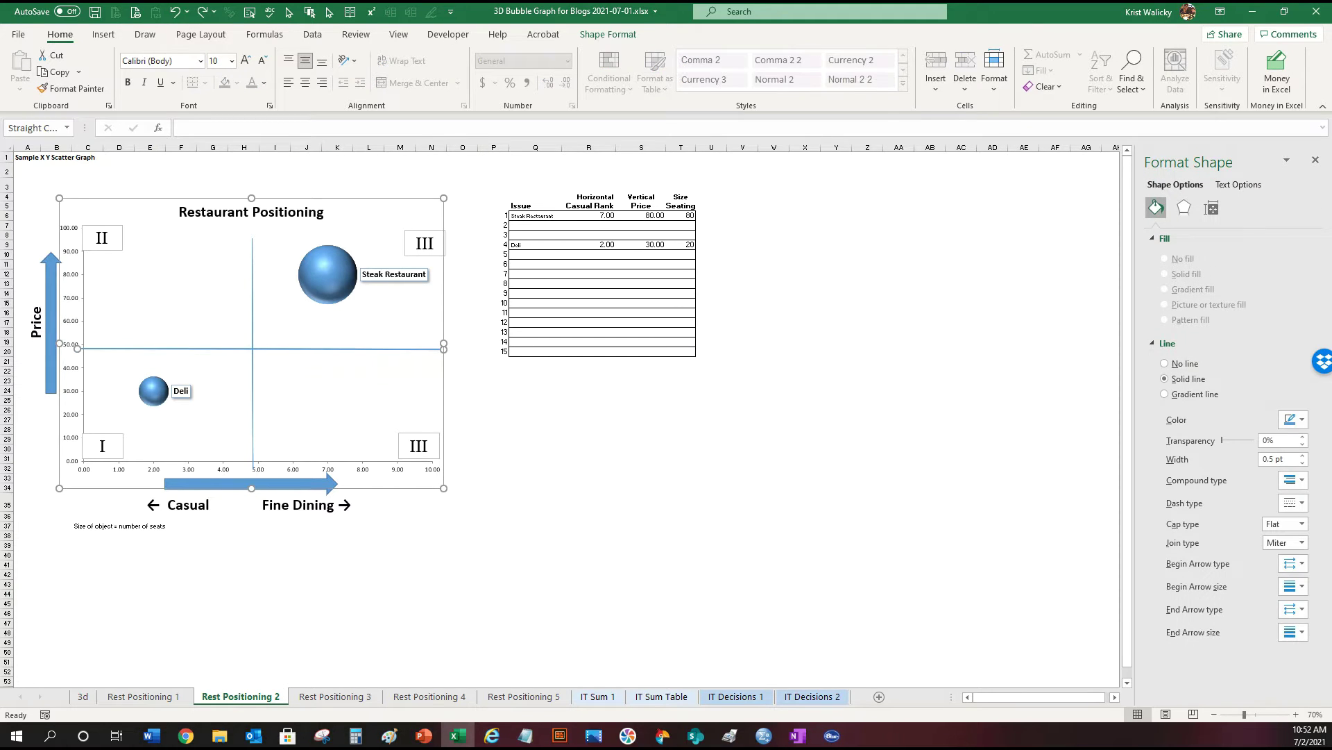
# On the Rest Positioning 3 sheet, copy the New Restaurant row Q23:T23 into the first empty table row at Q10.
pyautogui.click(330, 696)
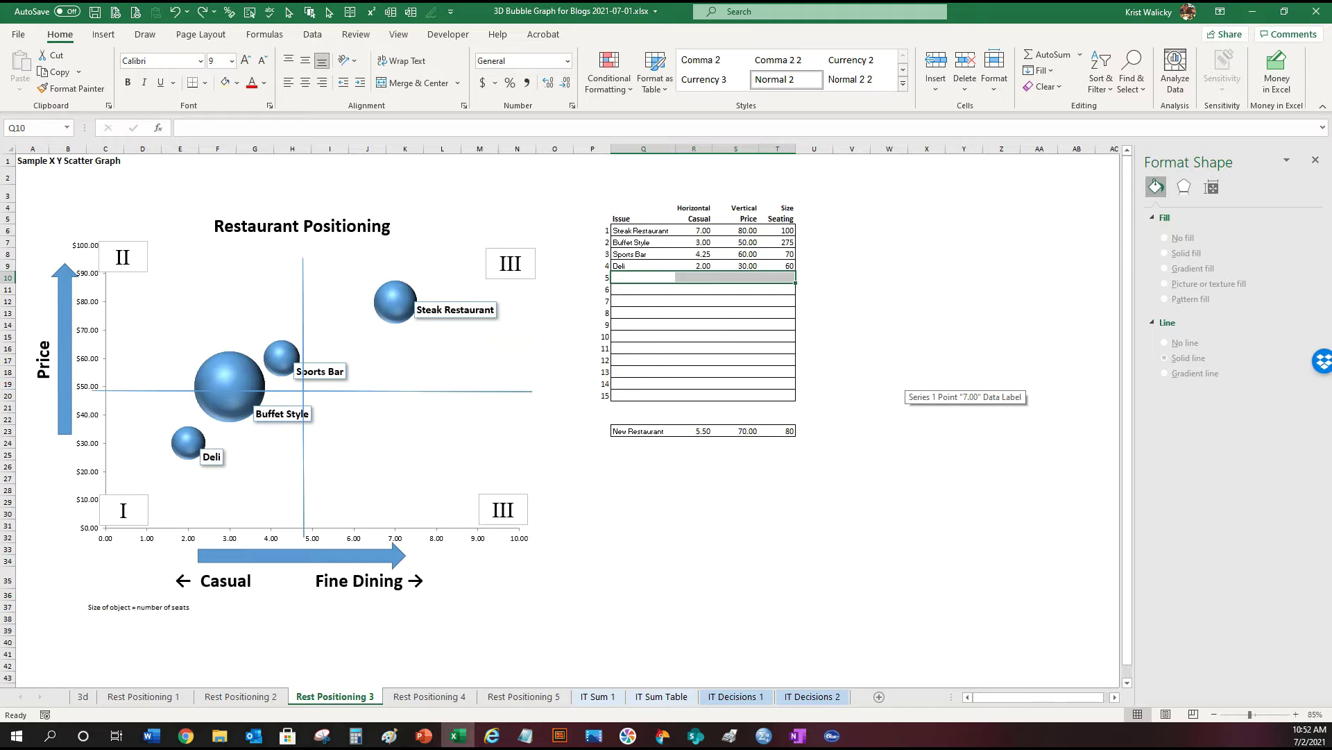
pyautogui.hotkey('ctrl', 'Down')
pyautogui.hotkey('shift', 'Right')
pyautogui.hotkey('shift', 'Right')
pyautogui.hotkey('shift', 'Right')
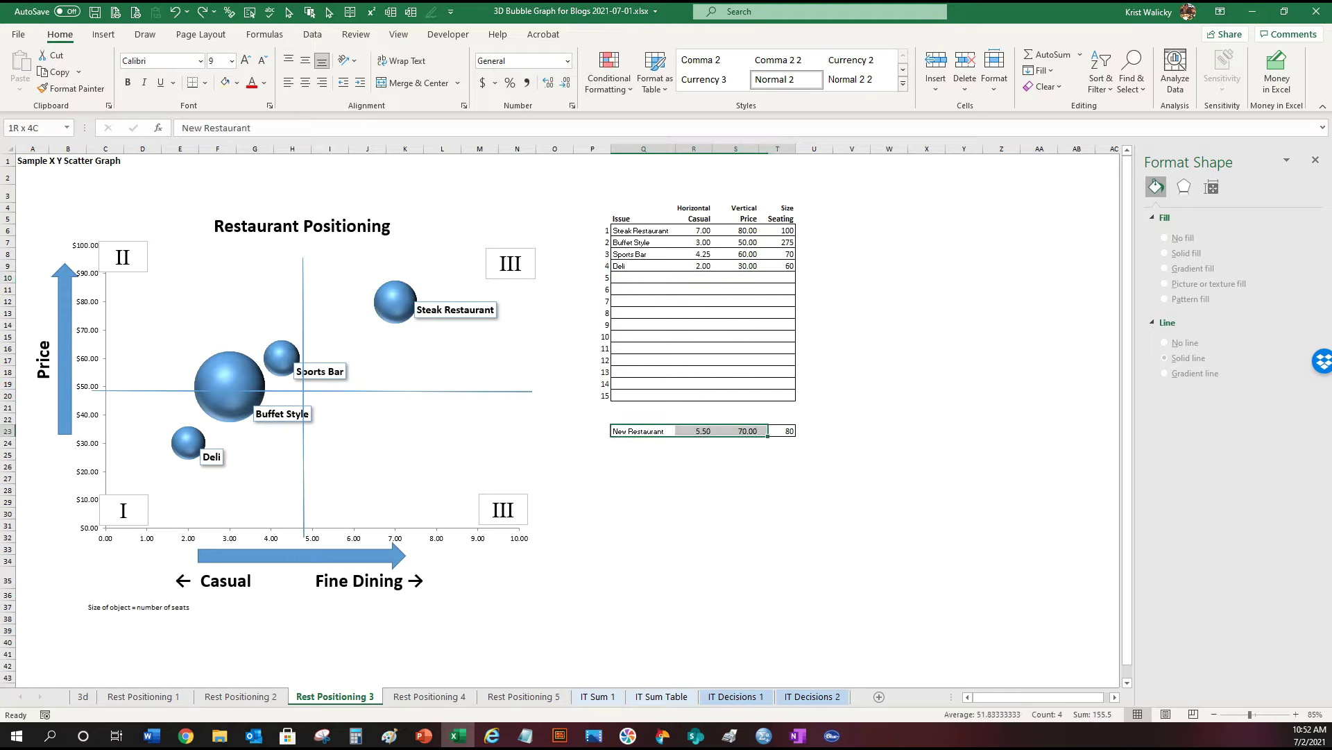
pyautogui.hotkey('ctrl', 'c')
pyautogui.press('Up')
pyautogui.press('Up')
pyautogui.press('Up')
pyautogui.press('Up')
pyautogui.press('Up')
pyautogui.press('Up')
pyautogui.press('Up')
pyautogui.press('Up')
pyautogui.press('Up')
pyautogui.press('Up')
pyautogui.press('Up')
pyautogui.press('Up')
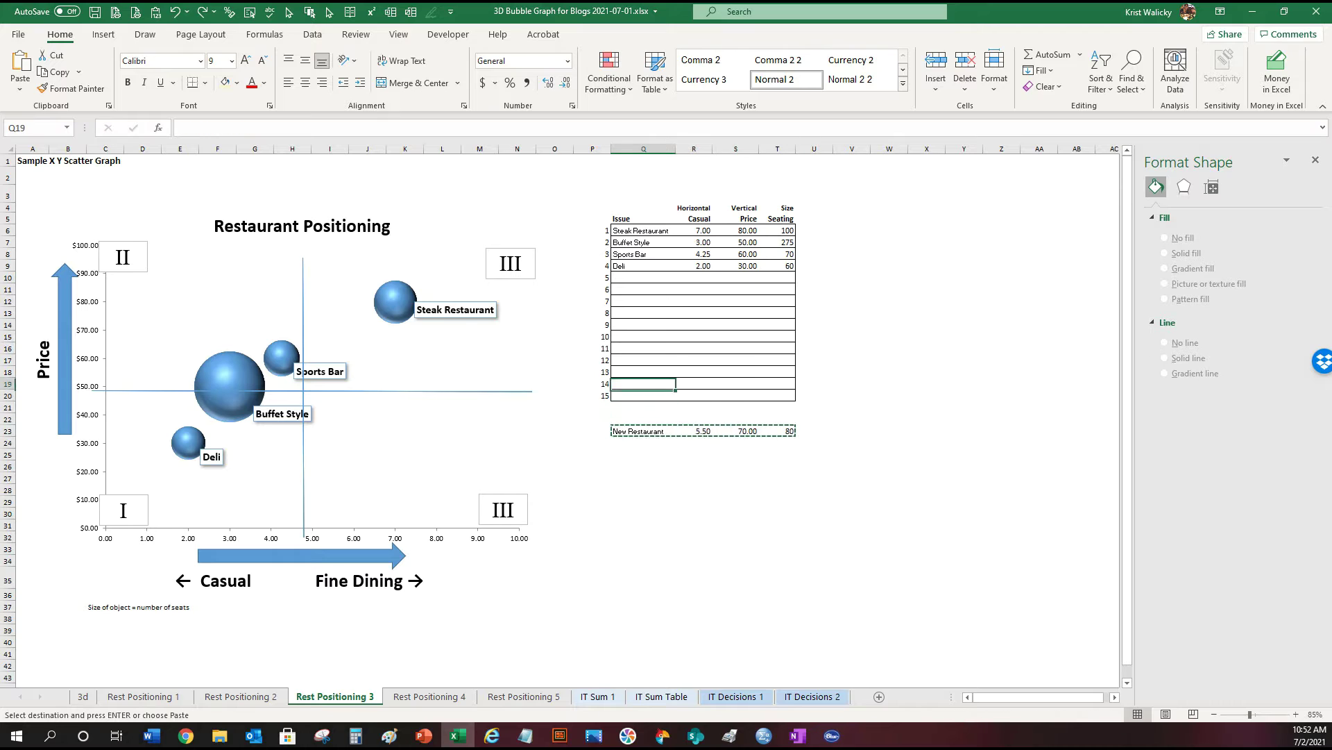
pyautogui.press('Up')
pyautogui.hotkey('ctrl', 'v')
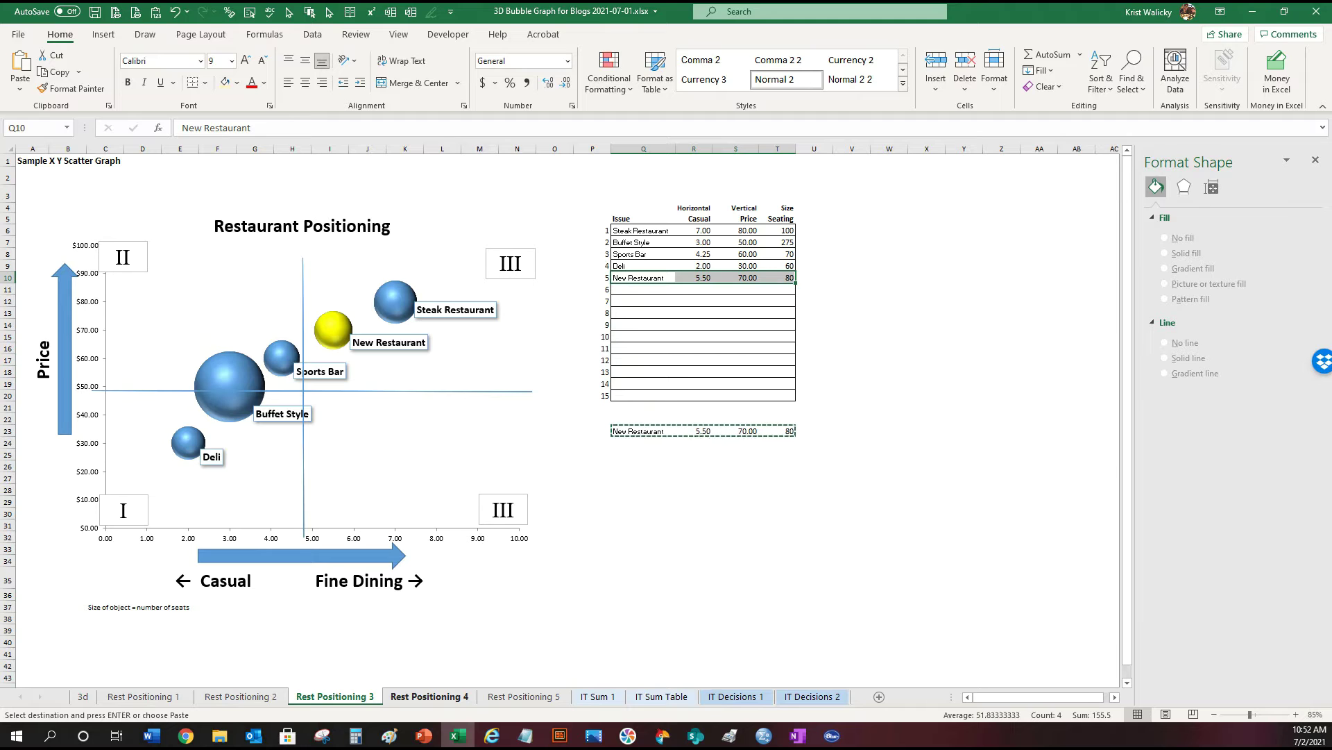
# On the Rest Positioning 4 sheet, open the fill and border formatting of the Steak Restaurant bubble.
pyautogui.click(429, 696)
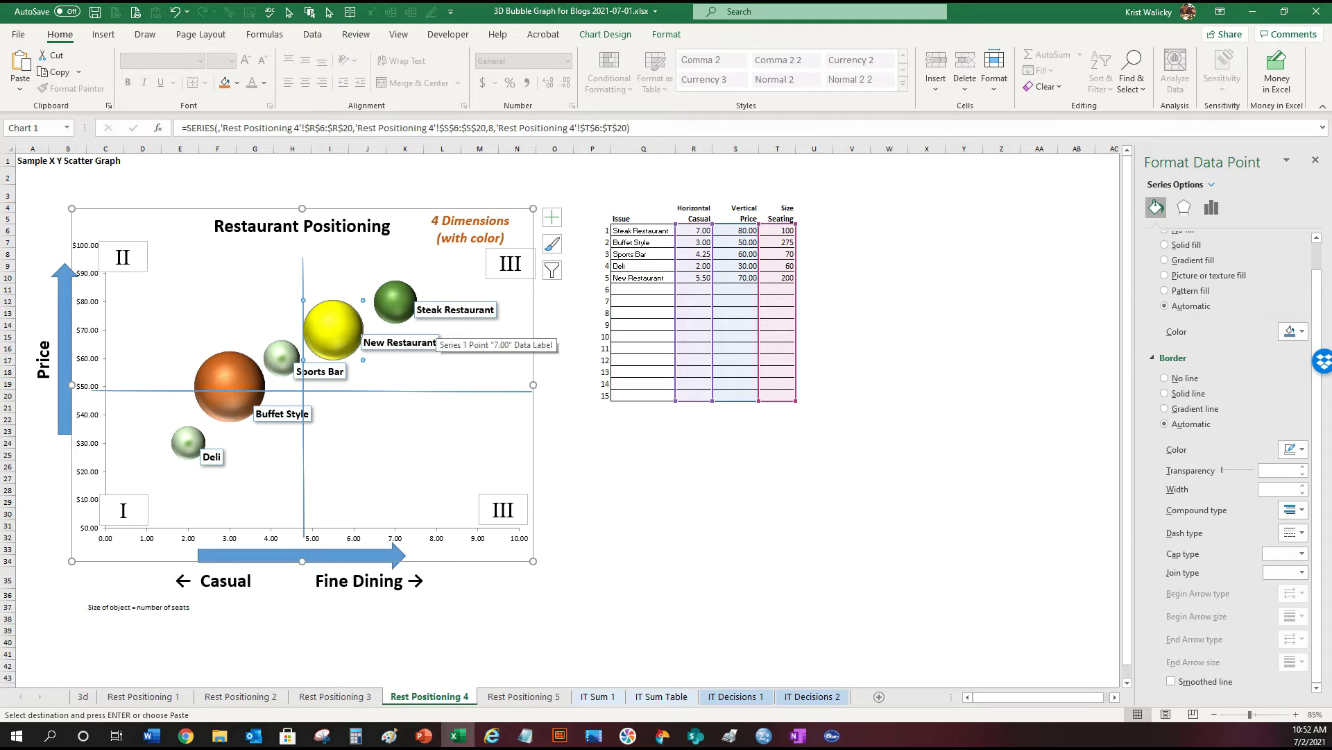
pyautogui.click(396, 302)
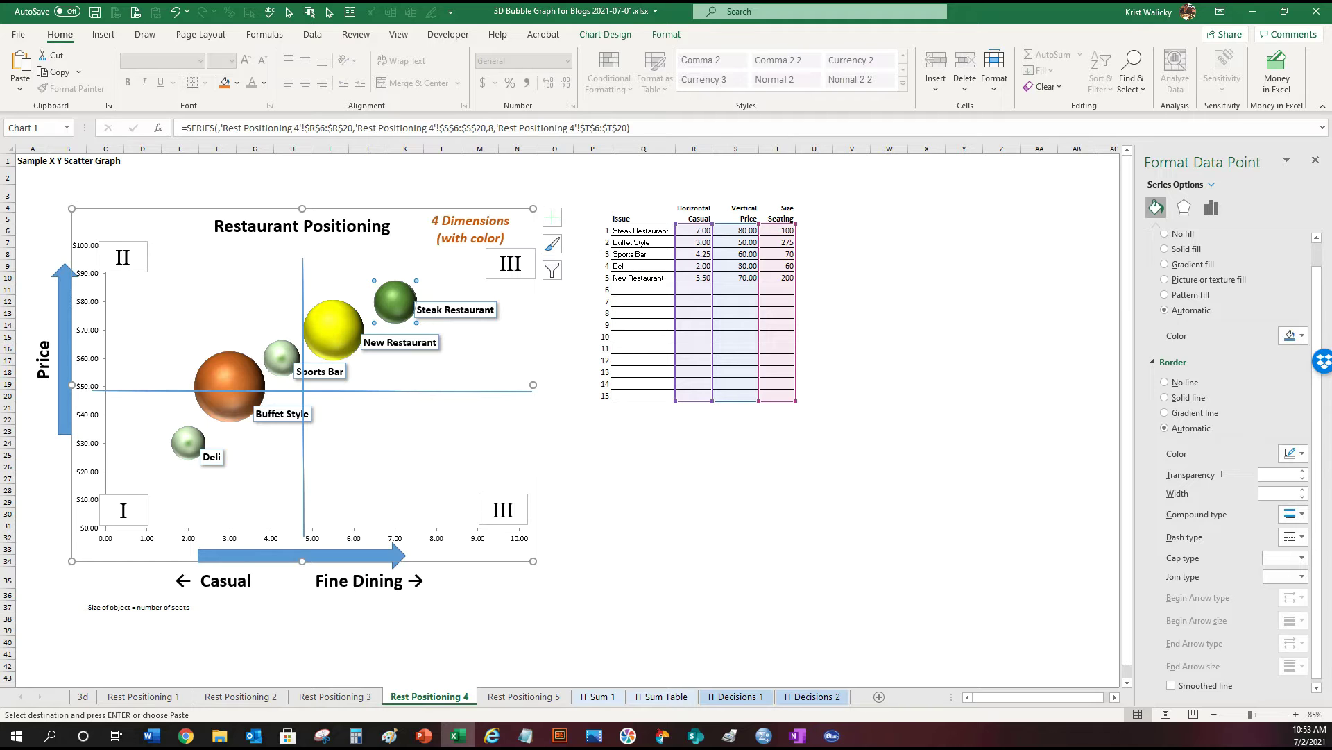
pyautogui.rightClick(398, 300)
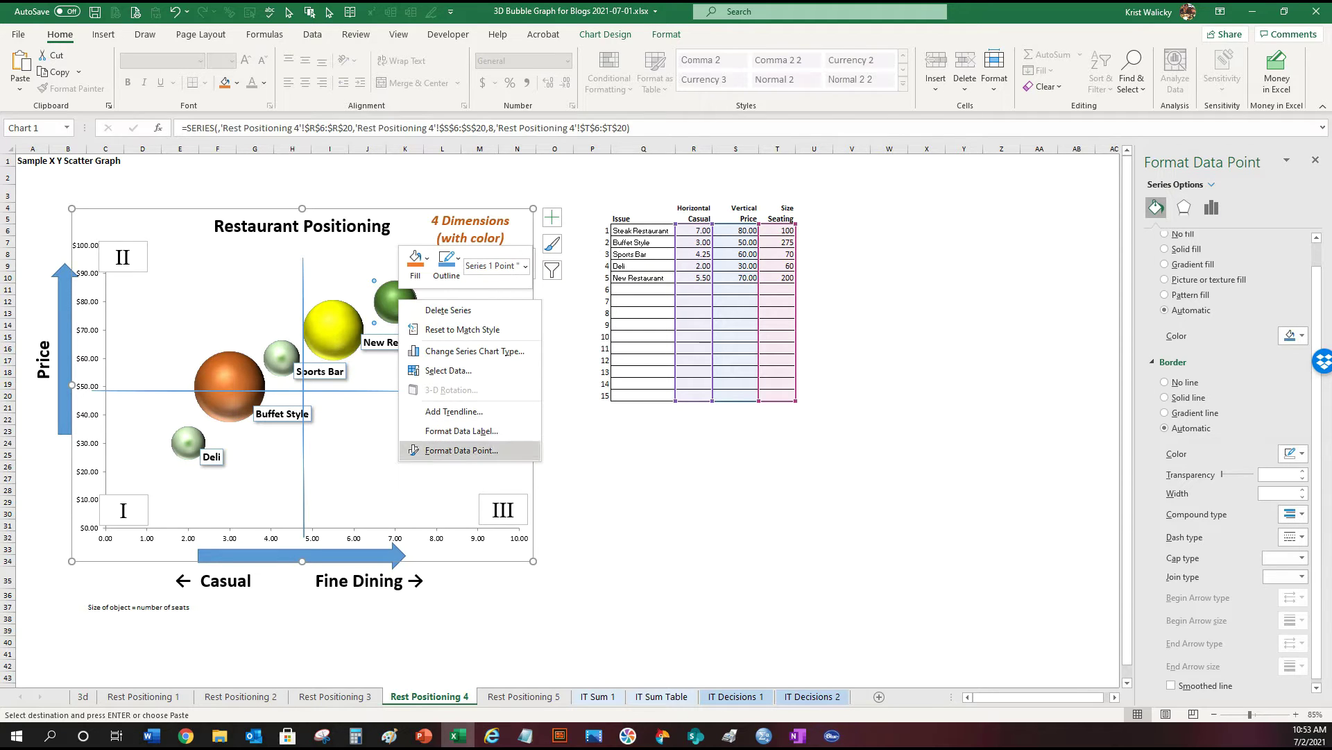
pyautogui.click(413, 449)
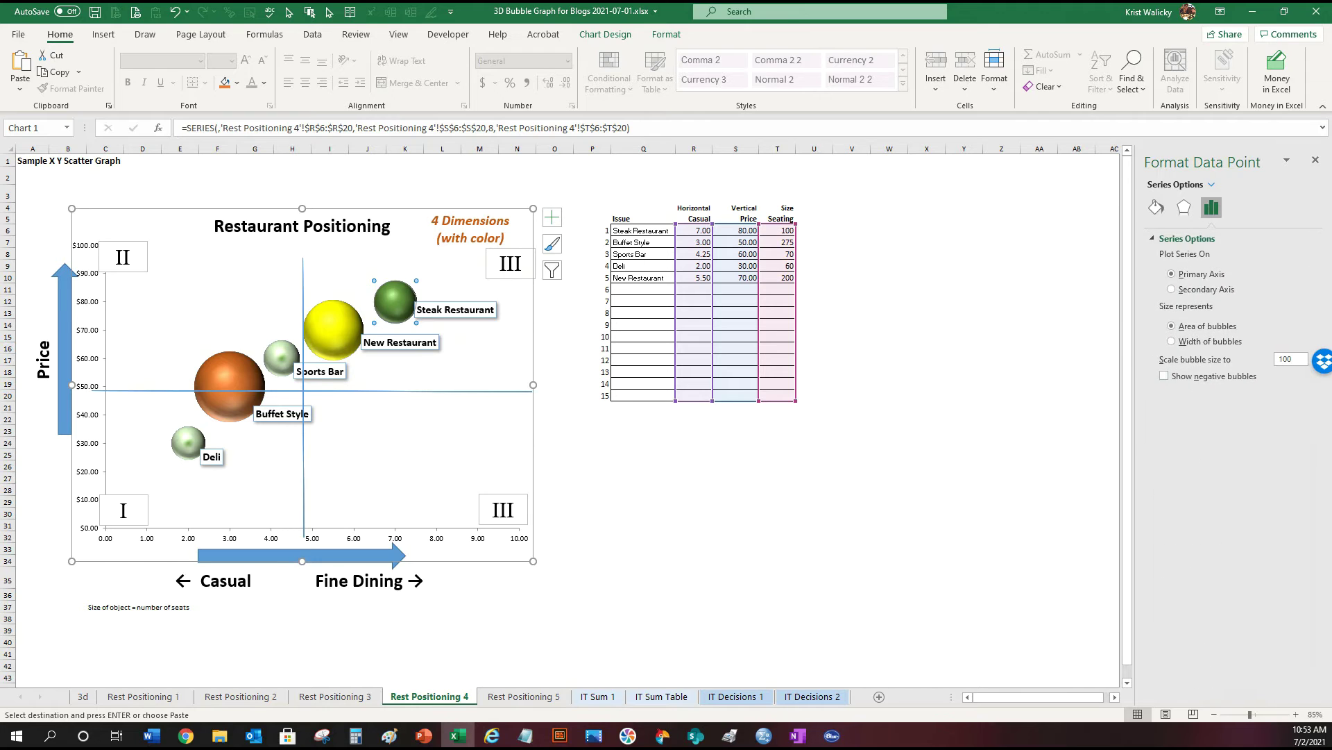
pyautogui.click(1157, 207)
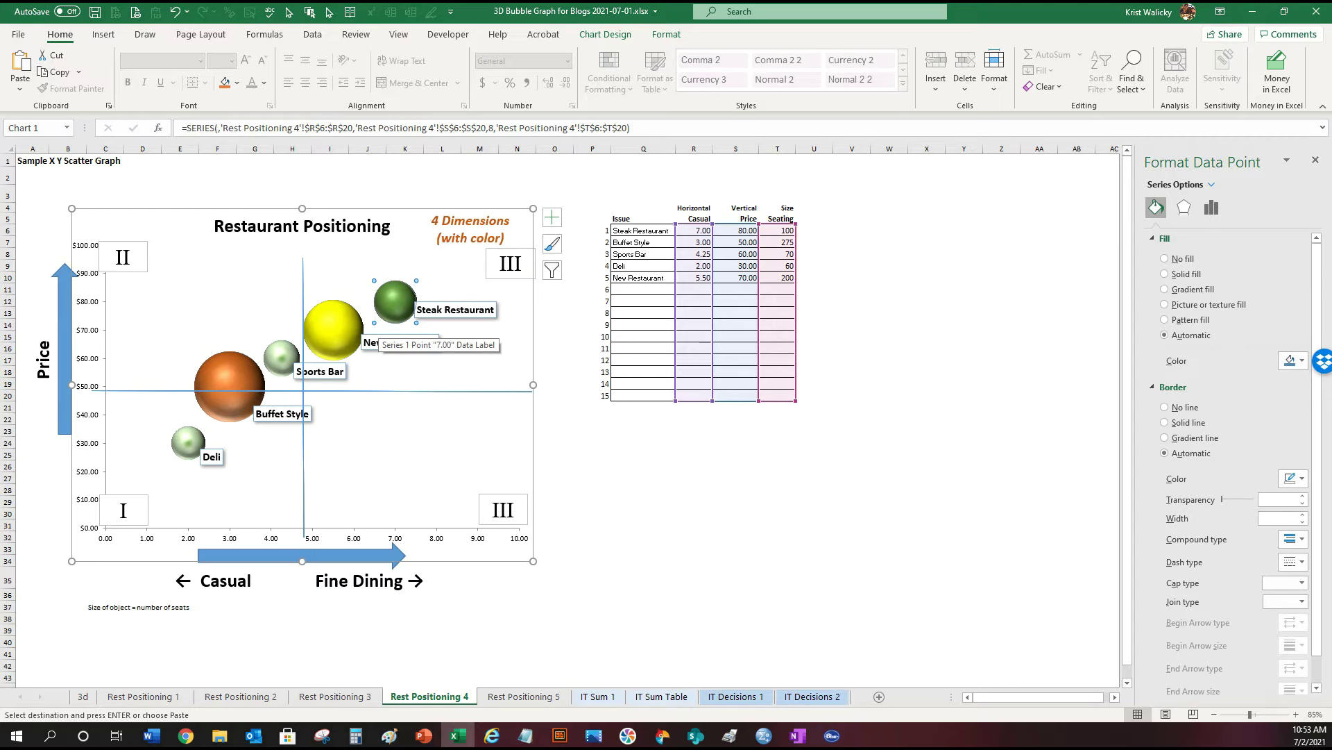
# View the five-dimension chart on the Rest Positioning 5 sheet and the AI project list on the IT Sum 1 sheet.
pyautogui.click(524, 696)
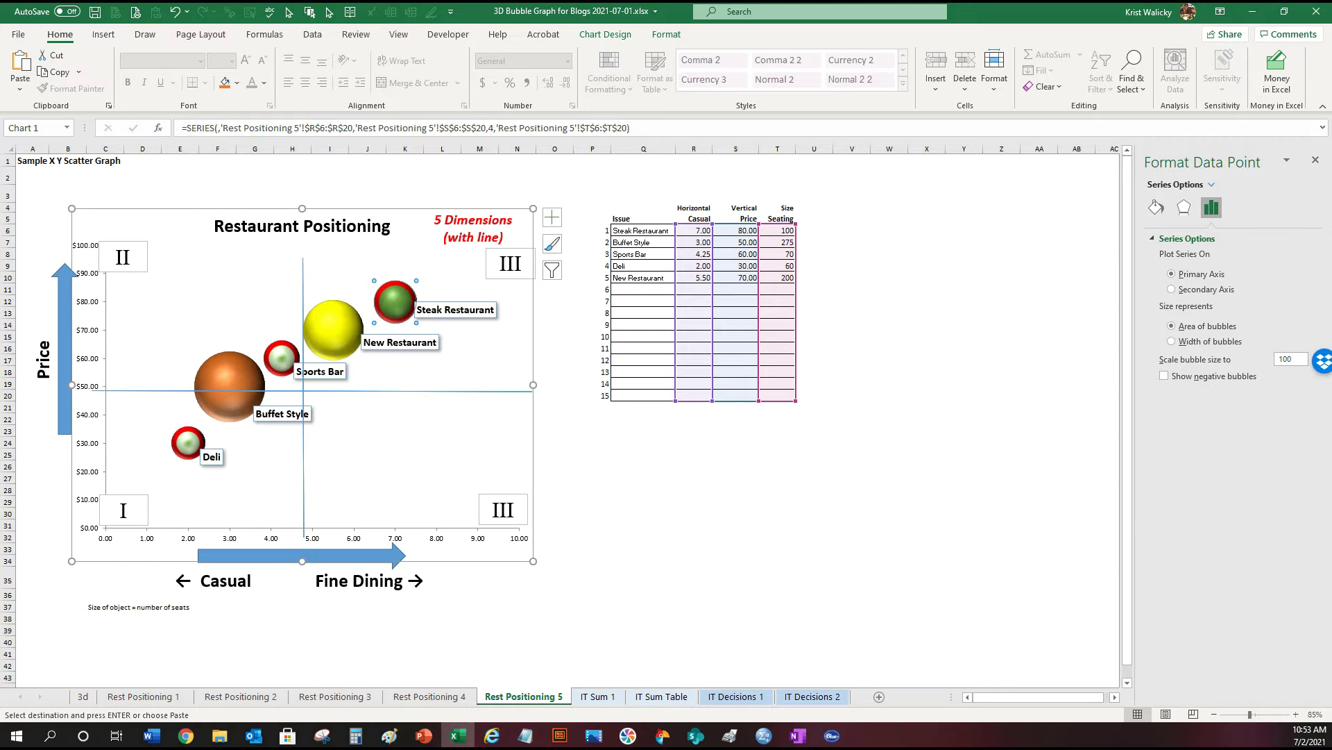
pyautogui.click(597, 696)
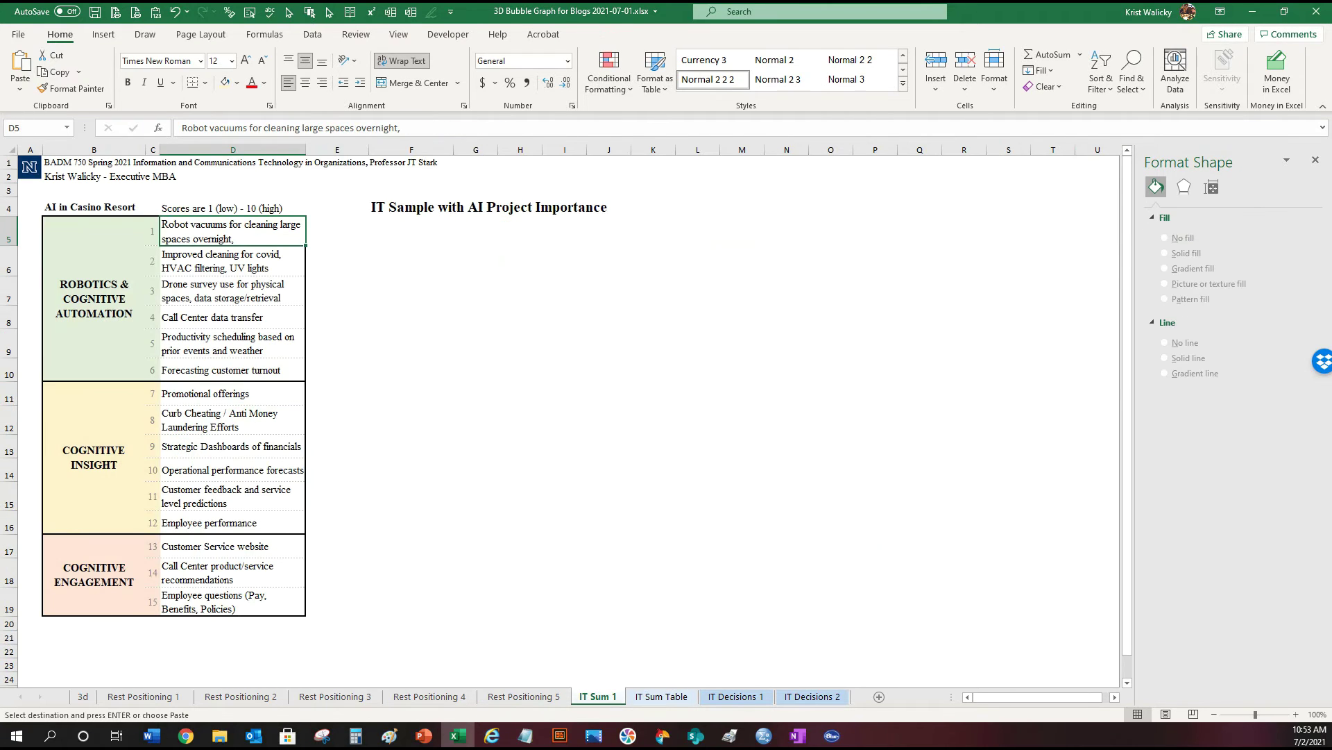
pyautogui.hotkey('alt', 'Tab')
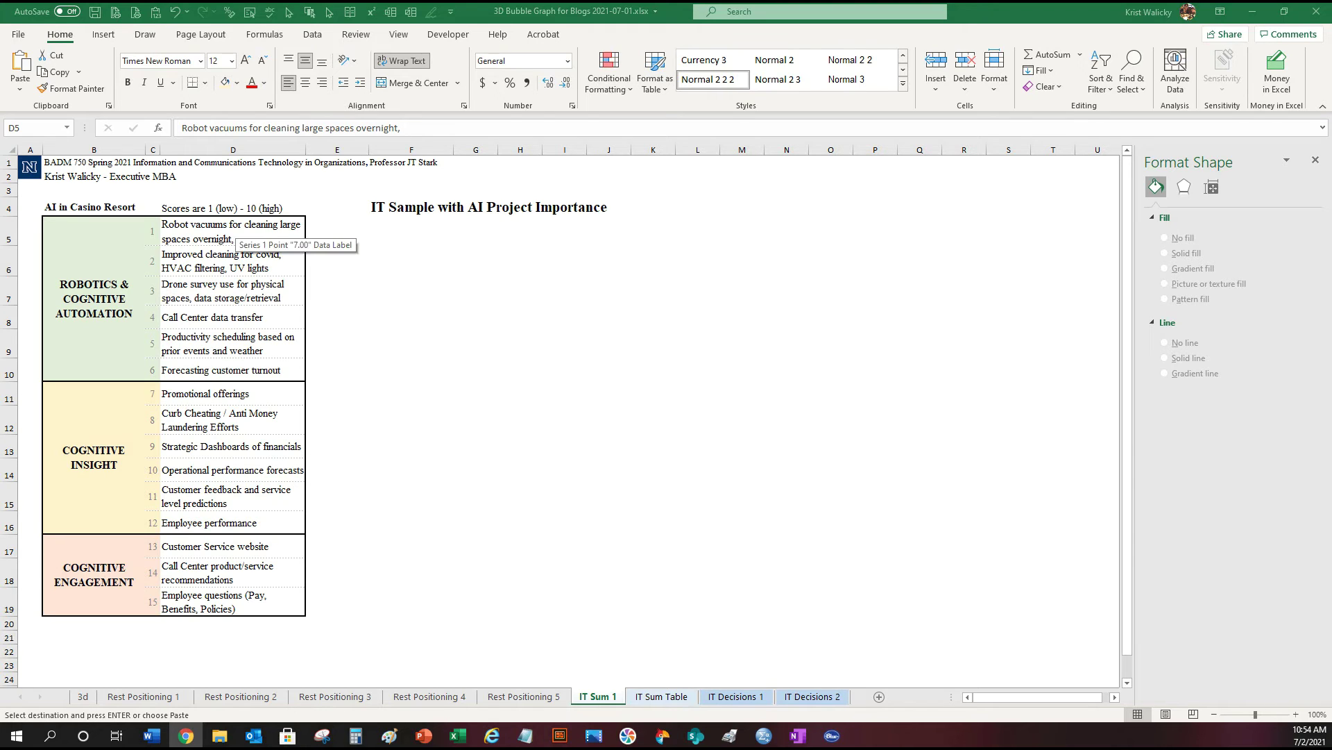
pyautogui.click(233, 226)
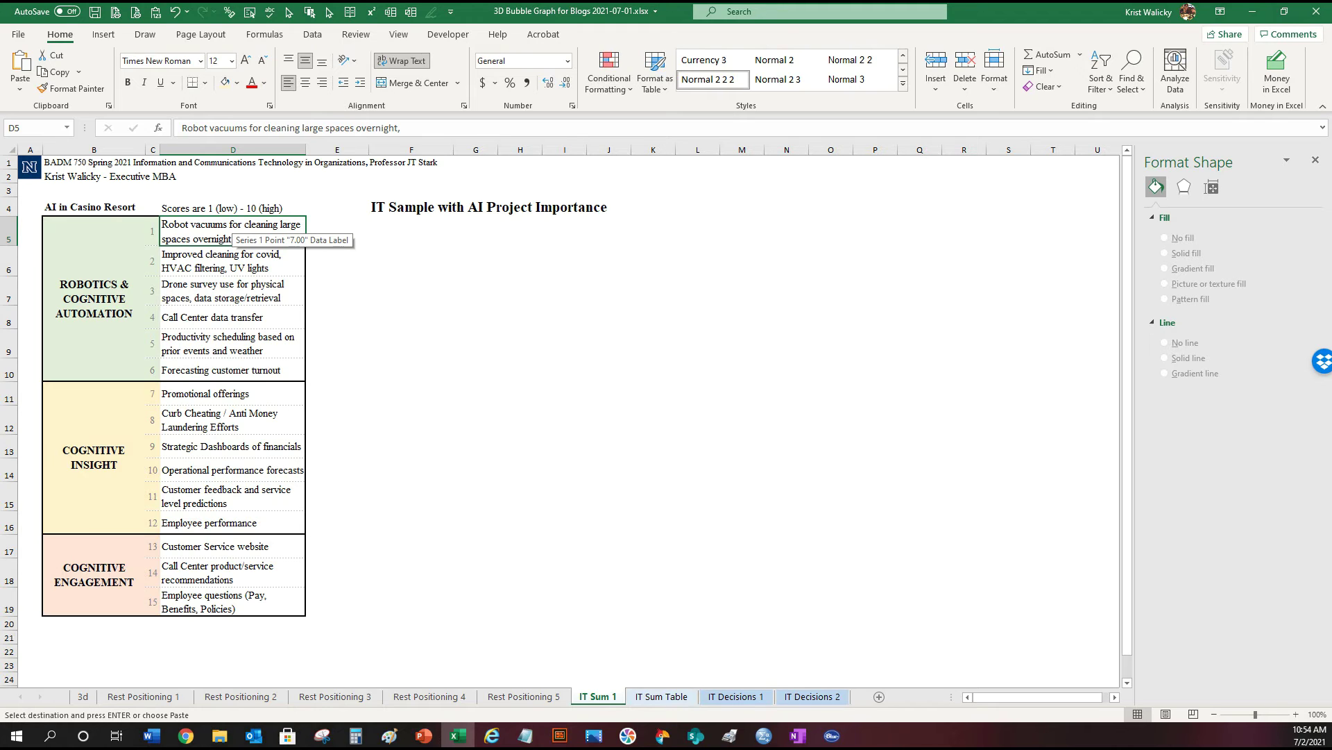
# On the IT Sum Table sheet, examine the Timeline and Total Difficulty formulas and the Cost and Critical to Overall Strategy columns.
pyautogui.click(661, 696)
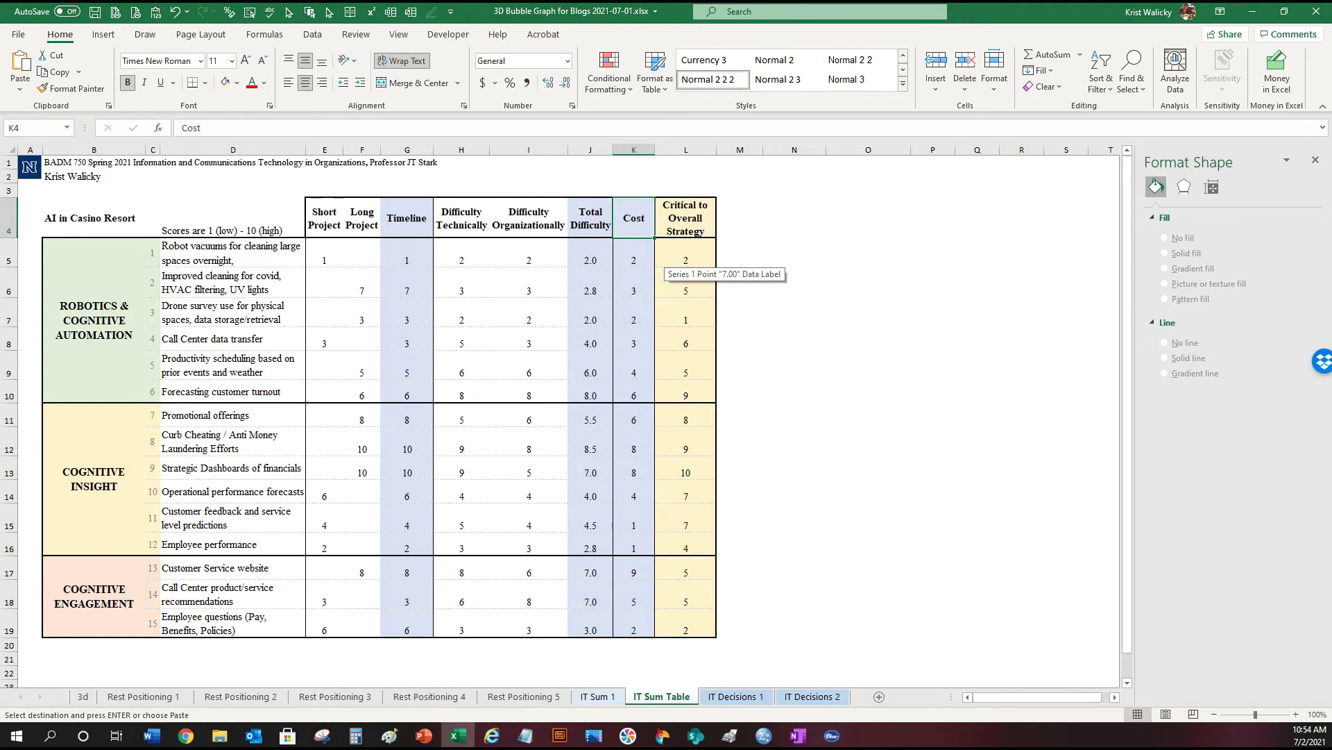
pyautogui.click(407, 217)
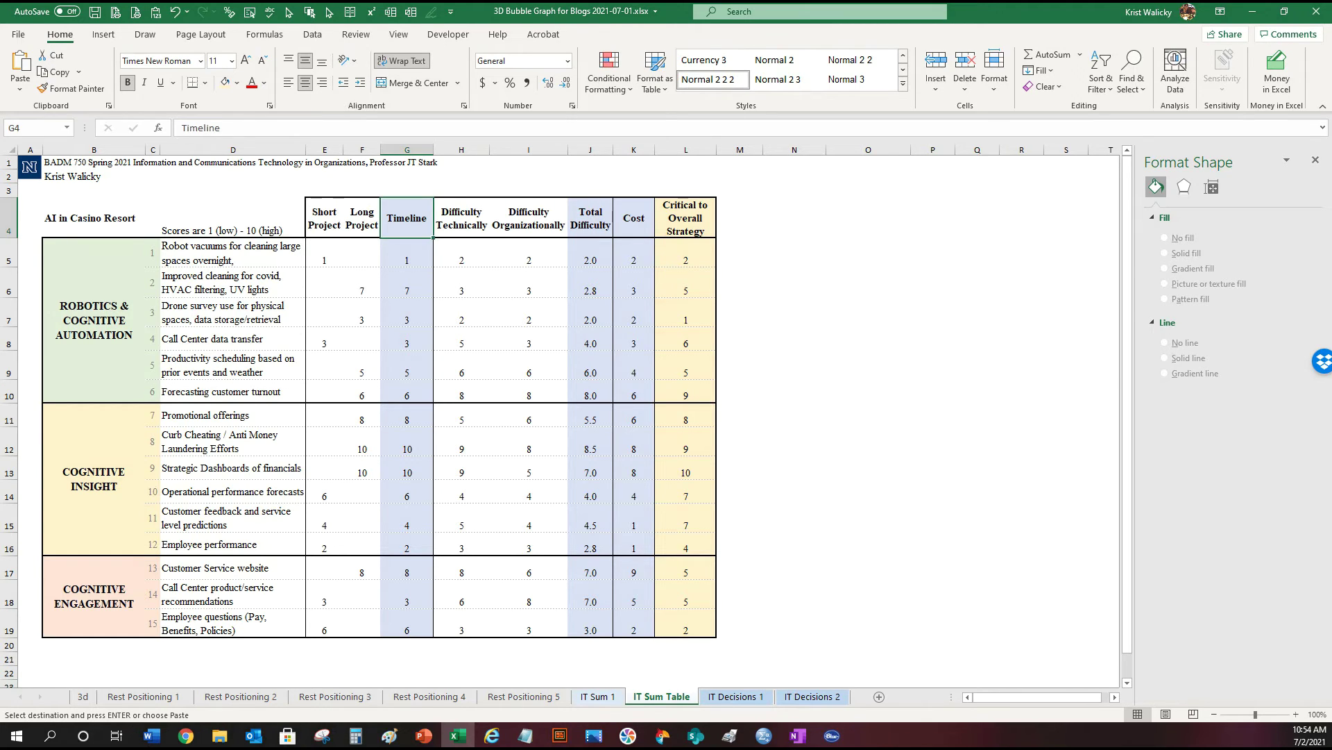
pyautogui.click(406, 252)
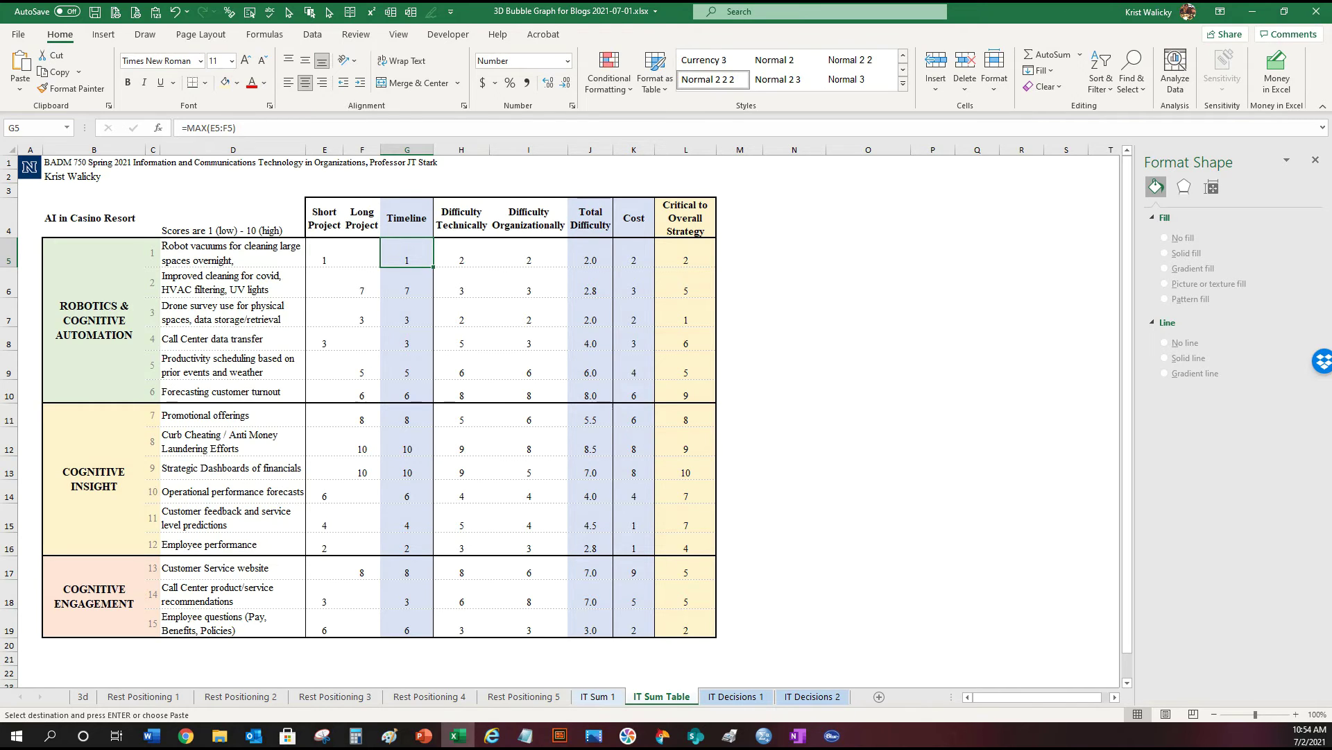
pyautogui.click(590, 252)
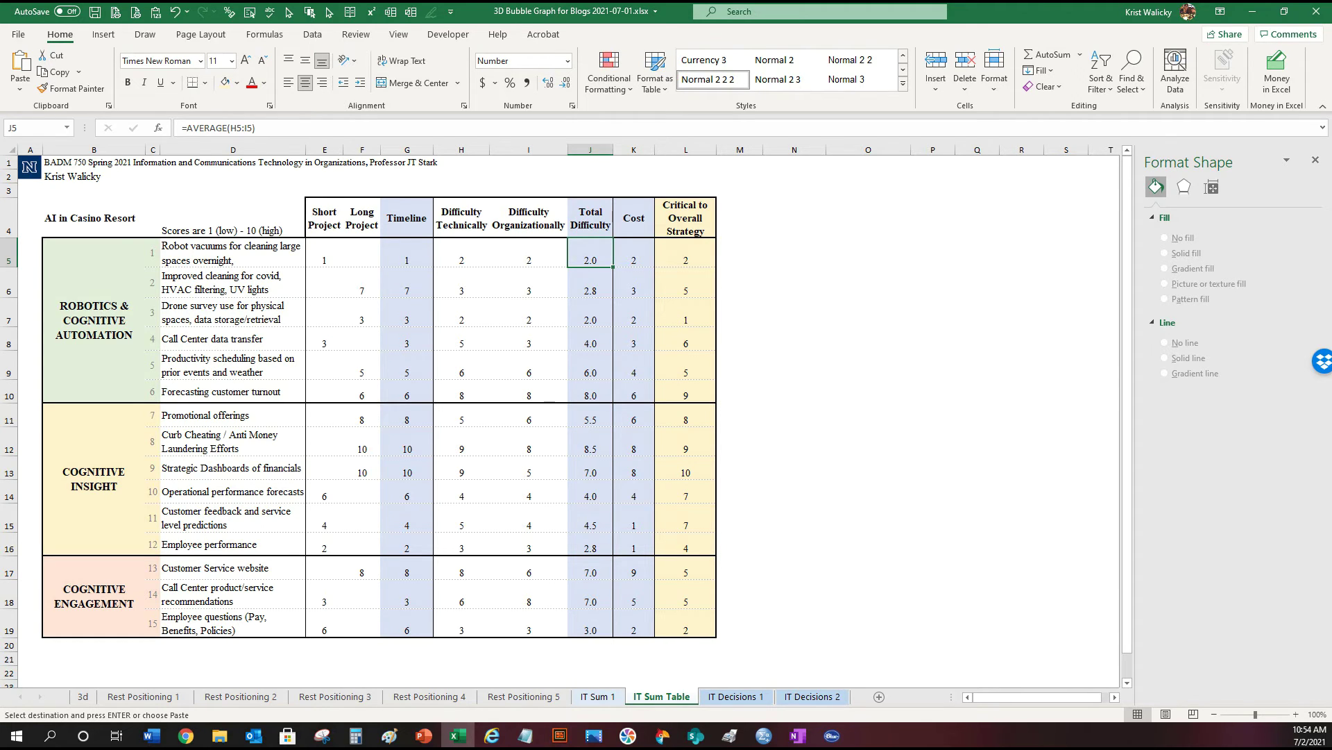
pyautogui.click(633, 218)
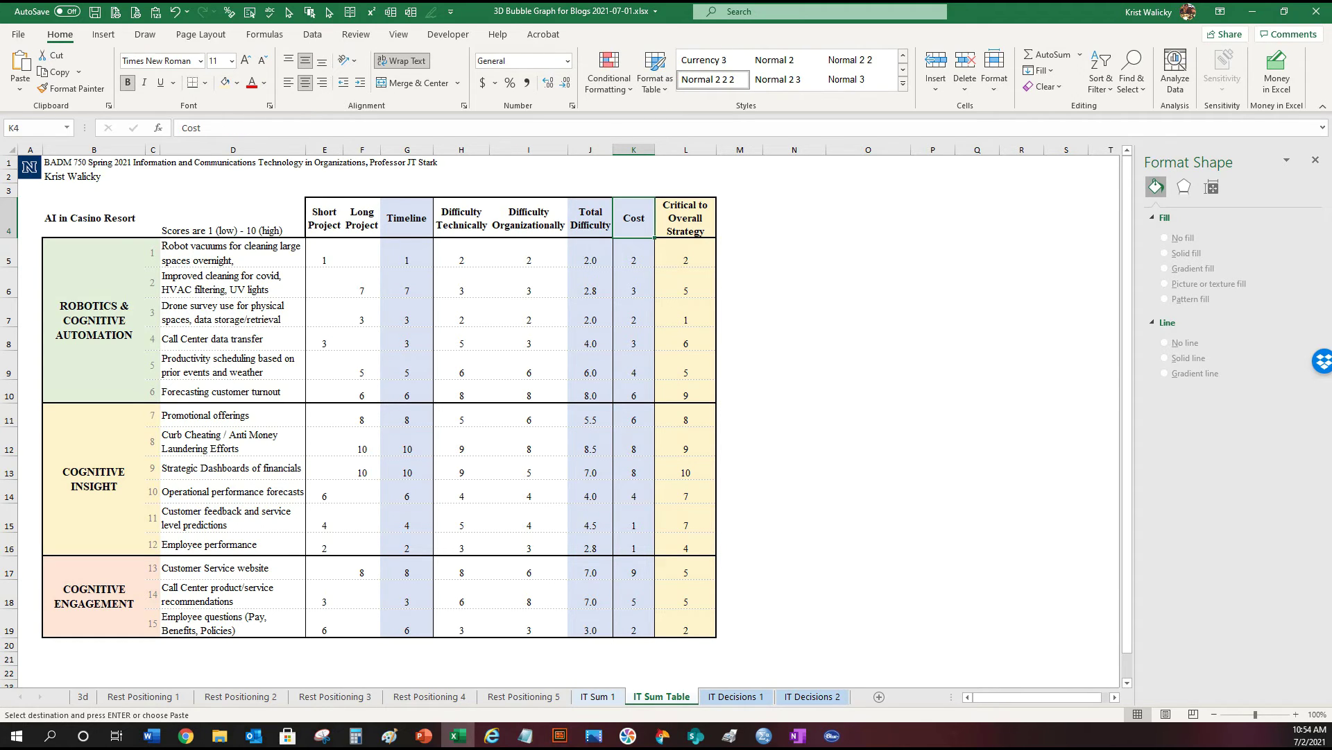
pyautogui.click(685, 218)
pyautogui.click(739, 217)
pyautogui.click(685, 218)
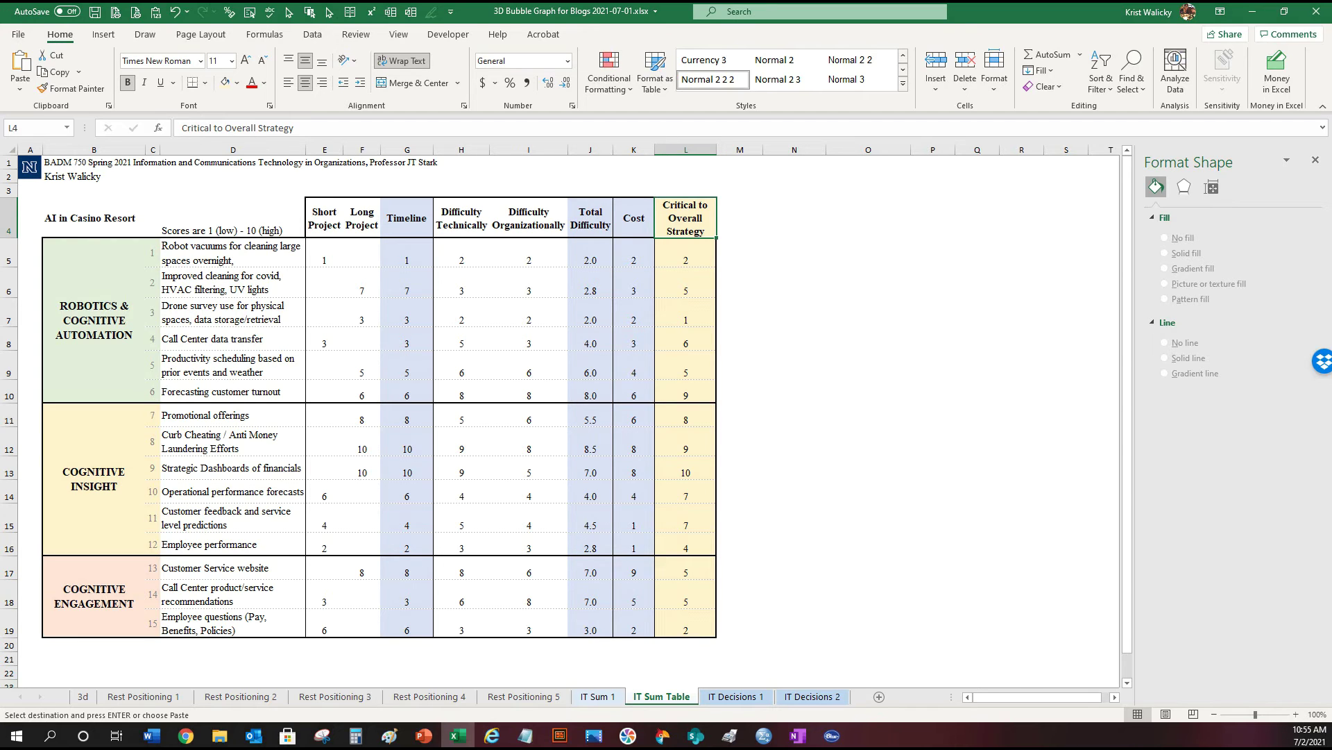
# View the charts on the IT Decisions 1 and IT Decisions 2 sheets and select the Strategic Dashboards of financials bubble on the latter.
pyautogui.hotkey('ctrl', 'pagedown')
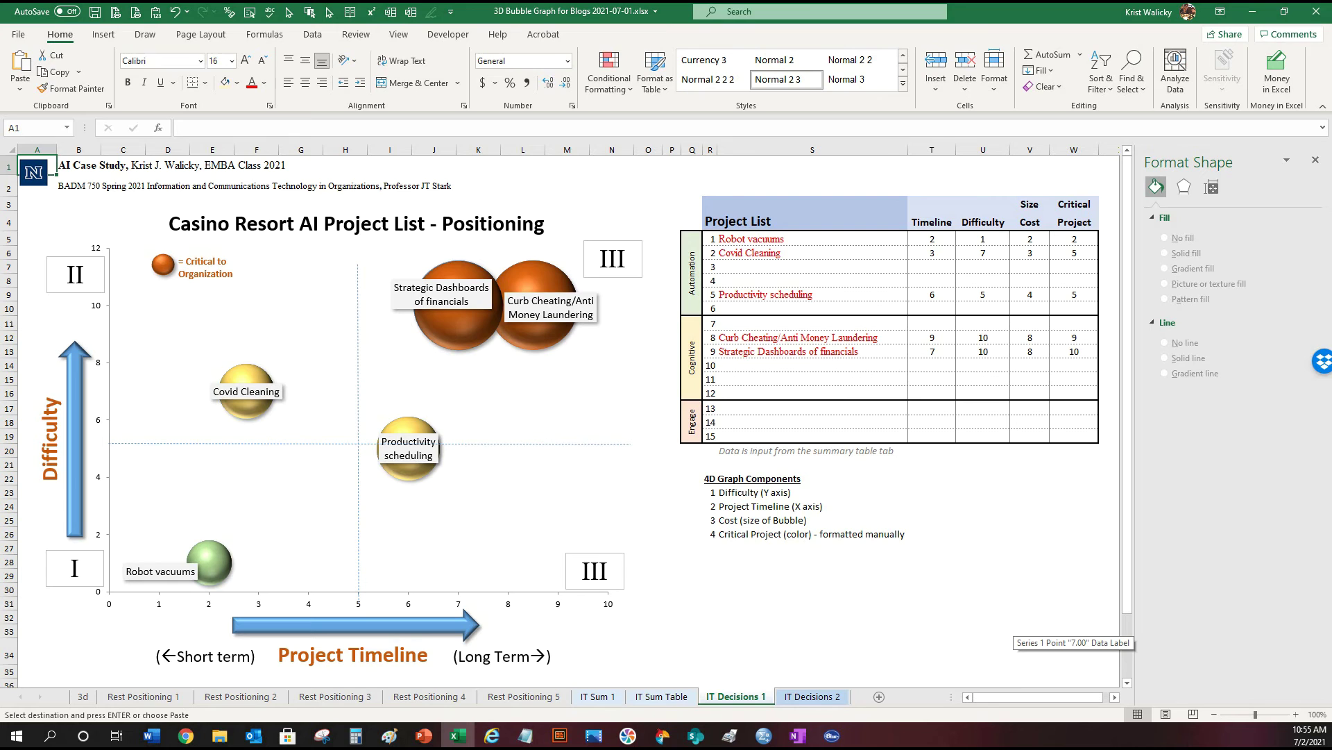
pyautogui.hotkey('ctrl', 'pagedown')
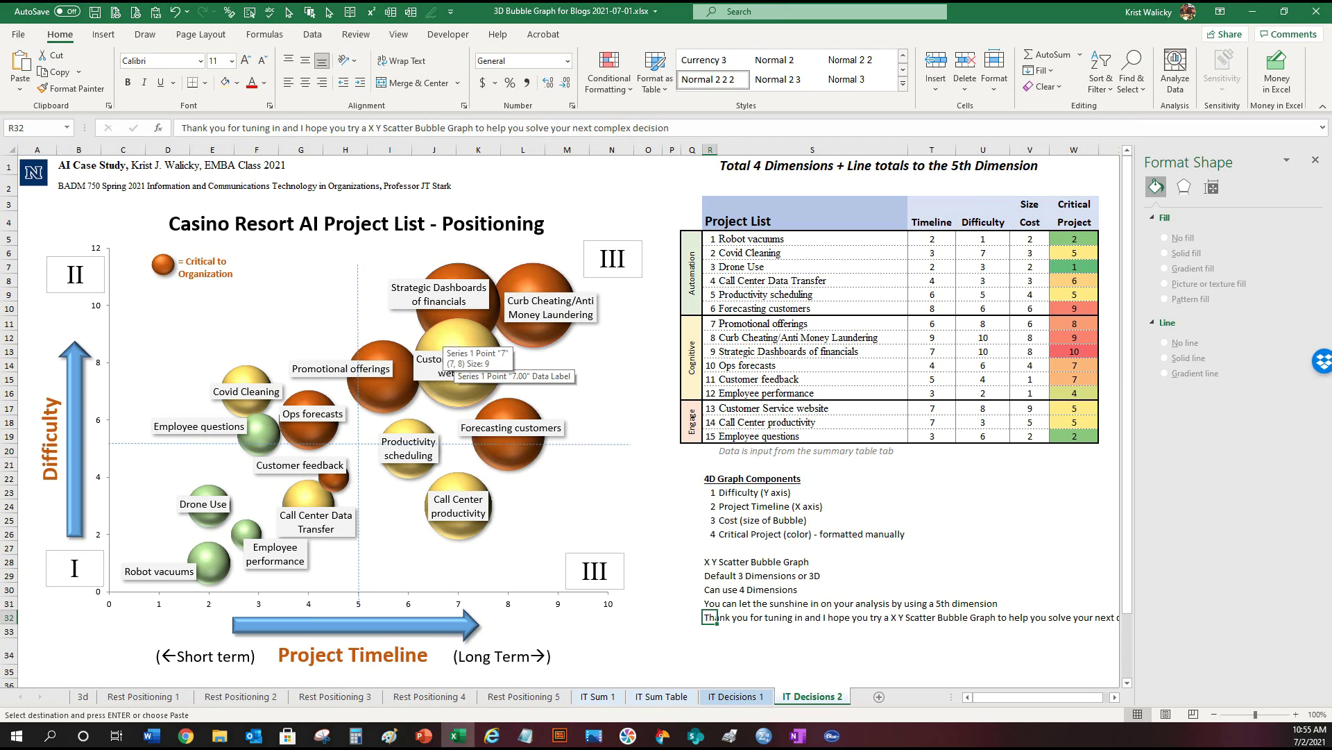
pyautogui.click(444, 344)
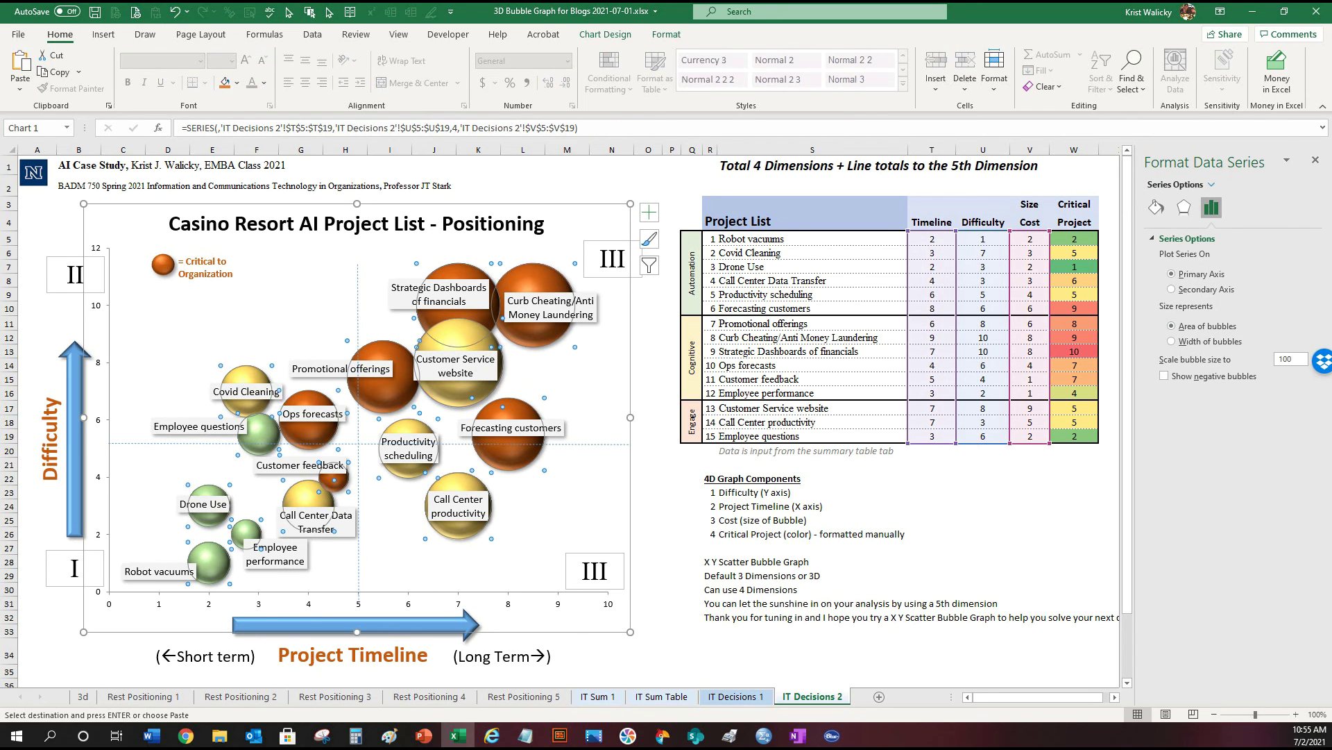
pyautogui.click(458, 316)
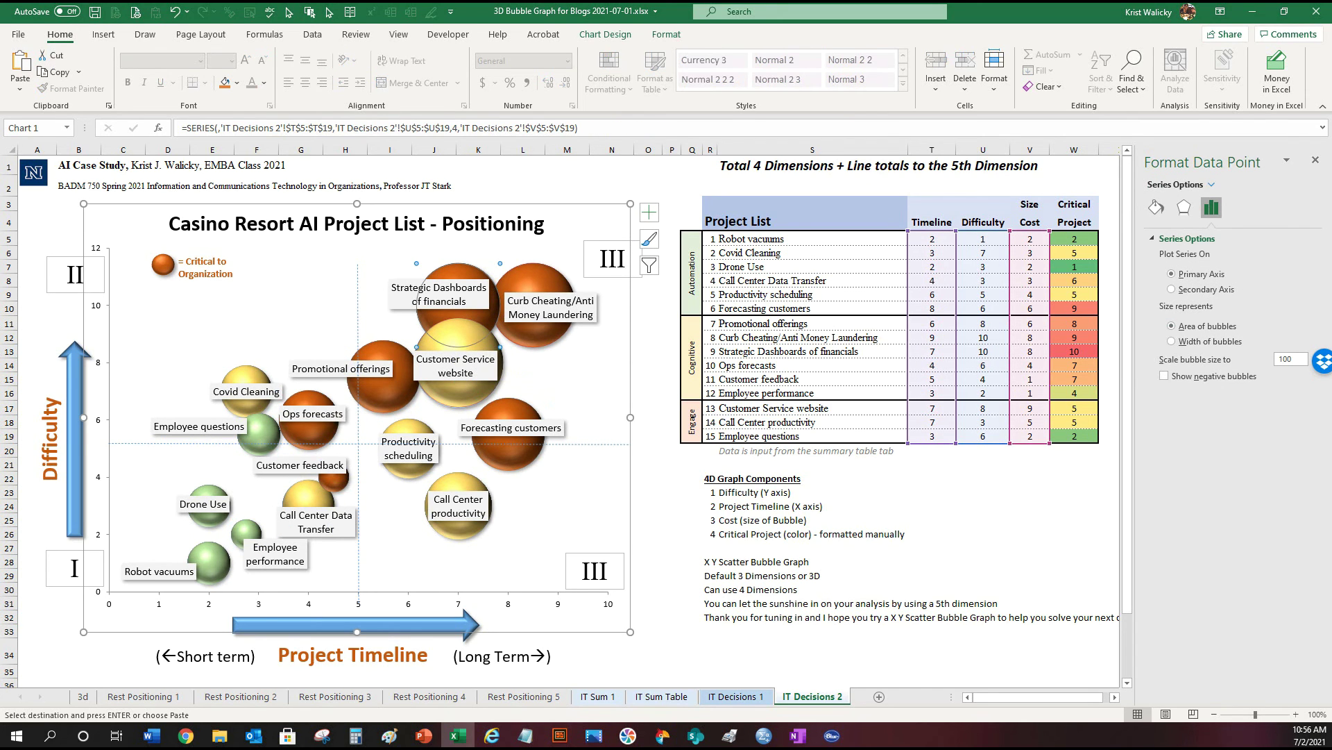
# On the IT Decisions 2 chart, set the border width of only the Customer Service website bubble to 7 pt and deselect the chart.
pyautogui.click(458, 340)
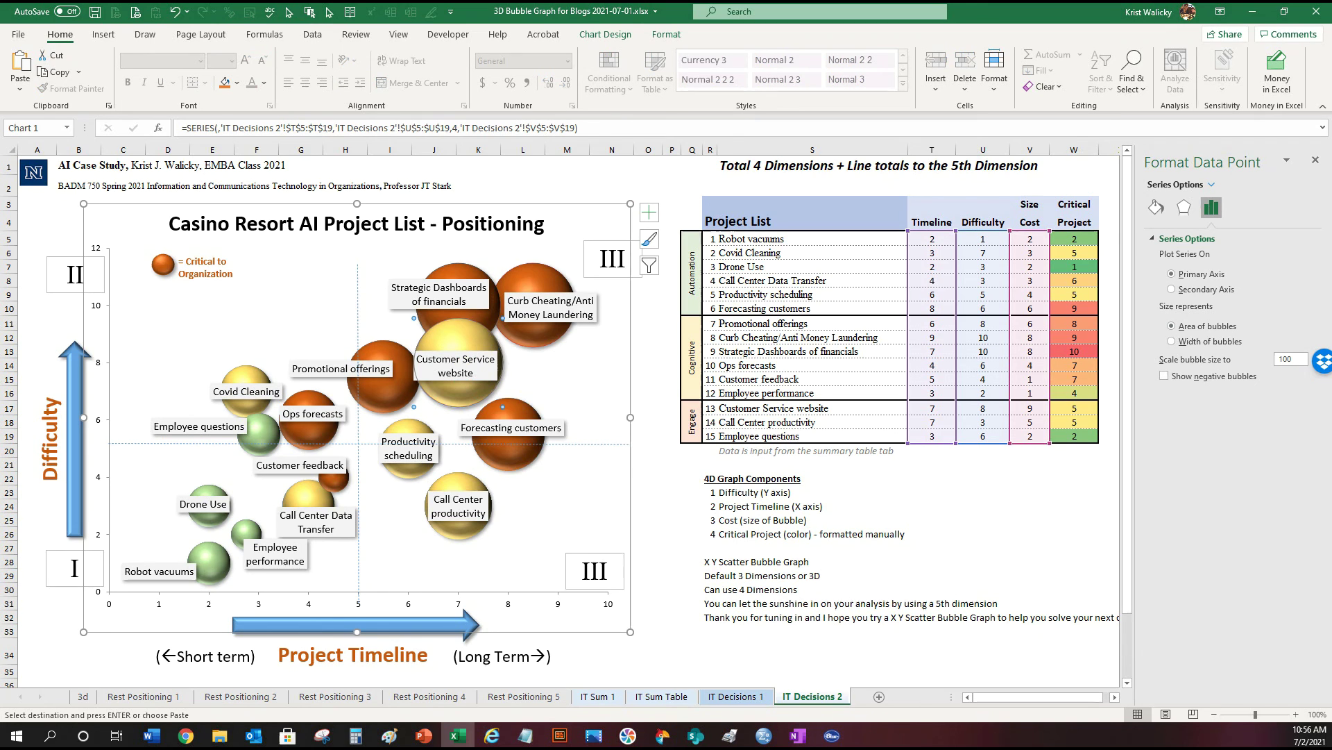
pyautogui.rightClick(440, 344)
pyautogui.click(486, 495)
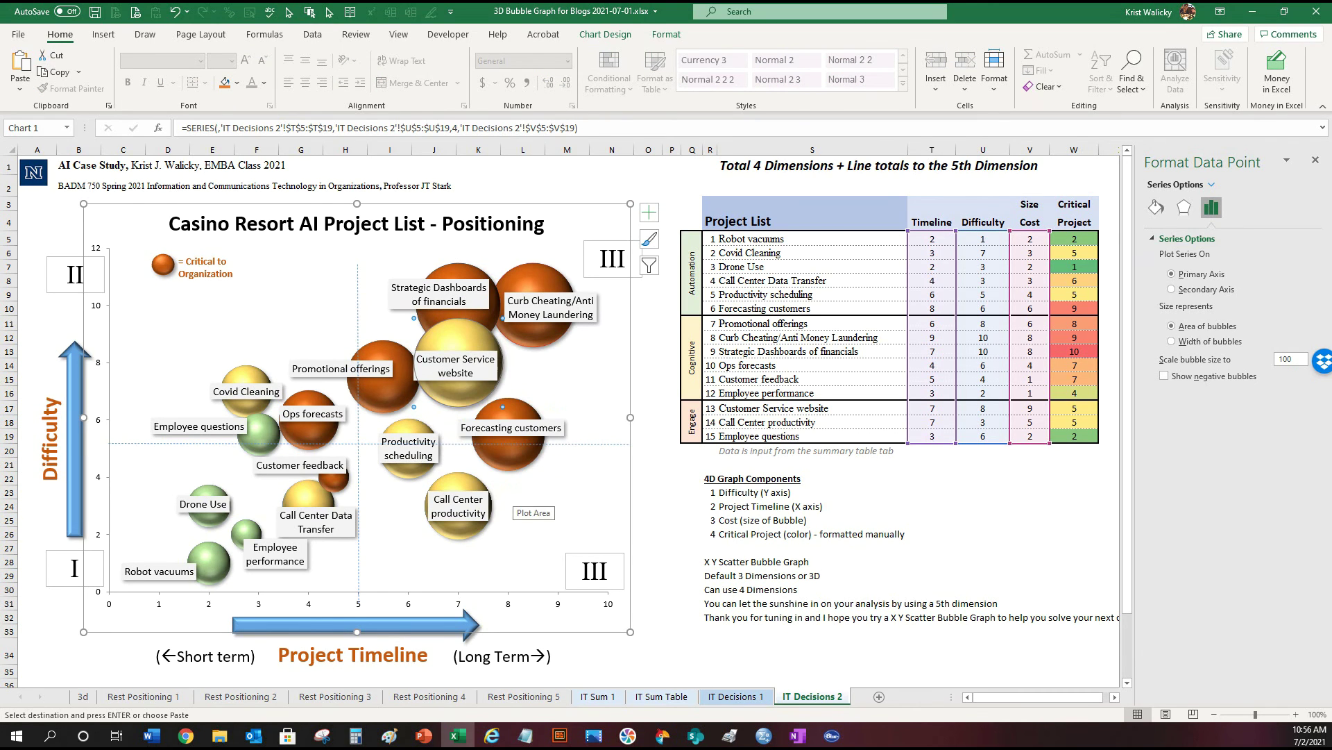
pyautogui.click(1156, 206)
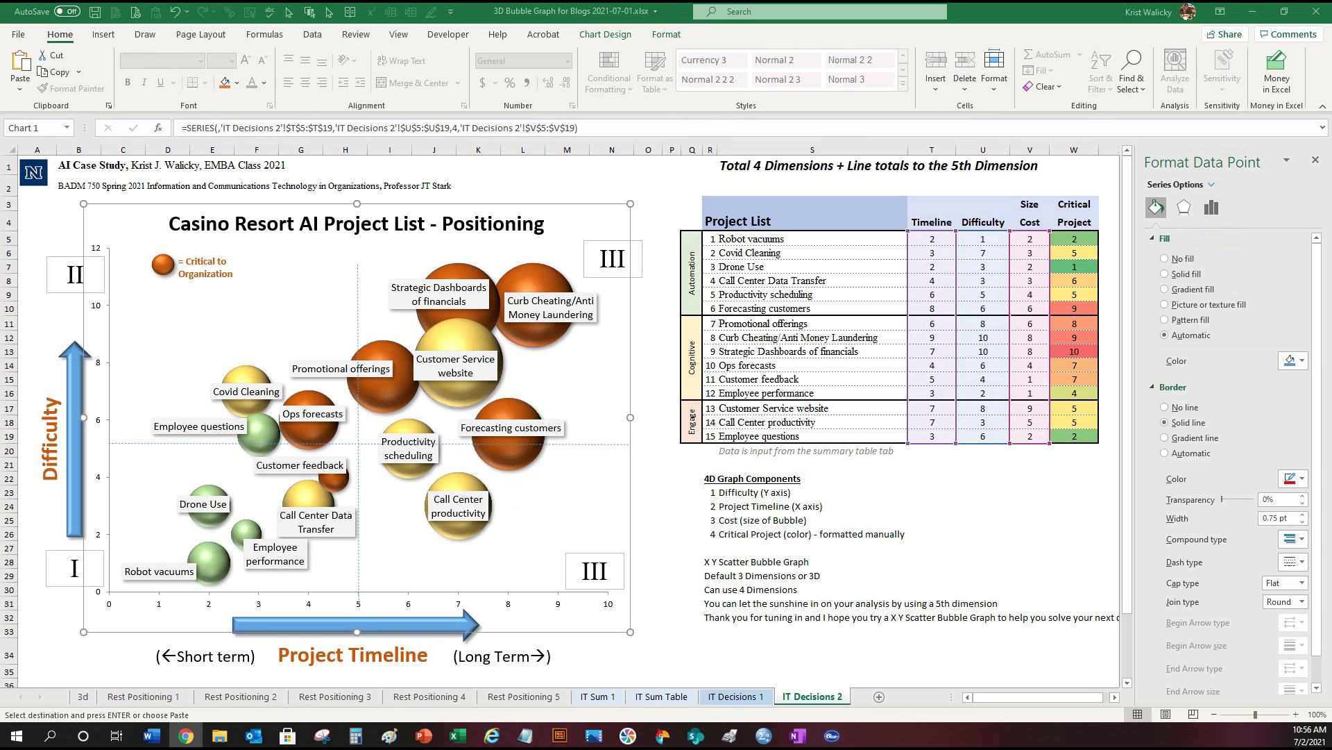
pyautogui.hotkey('alt', 'Tab')
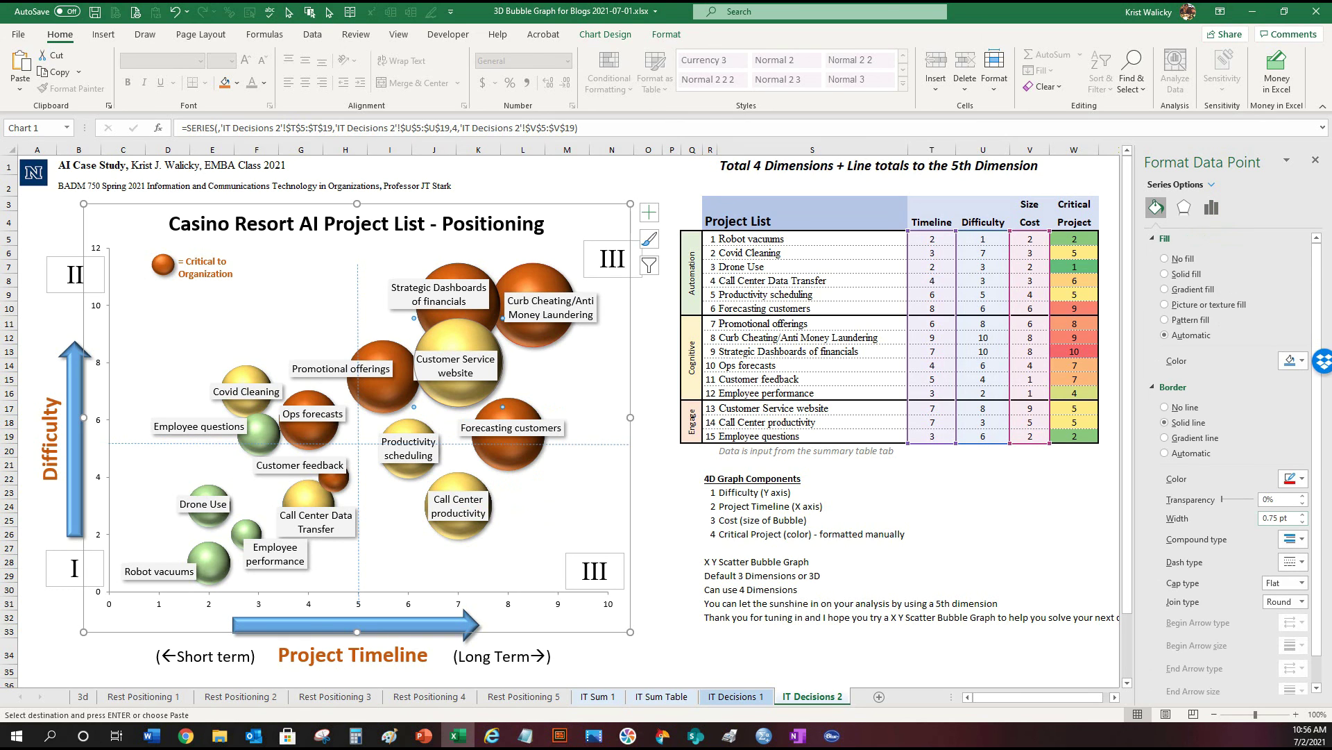
pyautogui.click(1277, 518)
pyautogui.write('7')
pyautogui.press('Return')
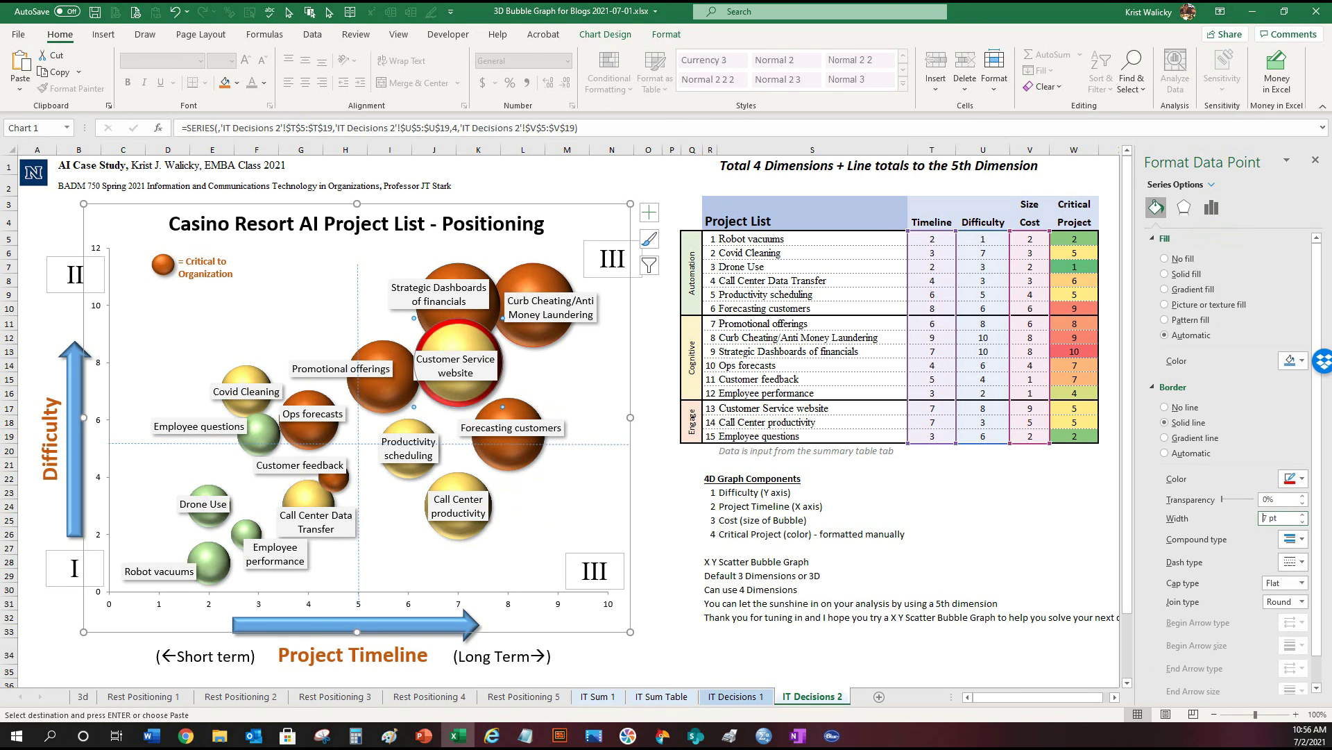
pyautogui.click(648, 464)
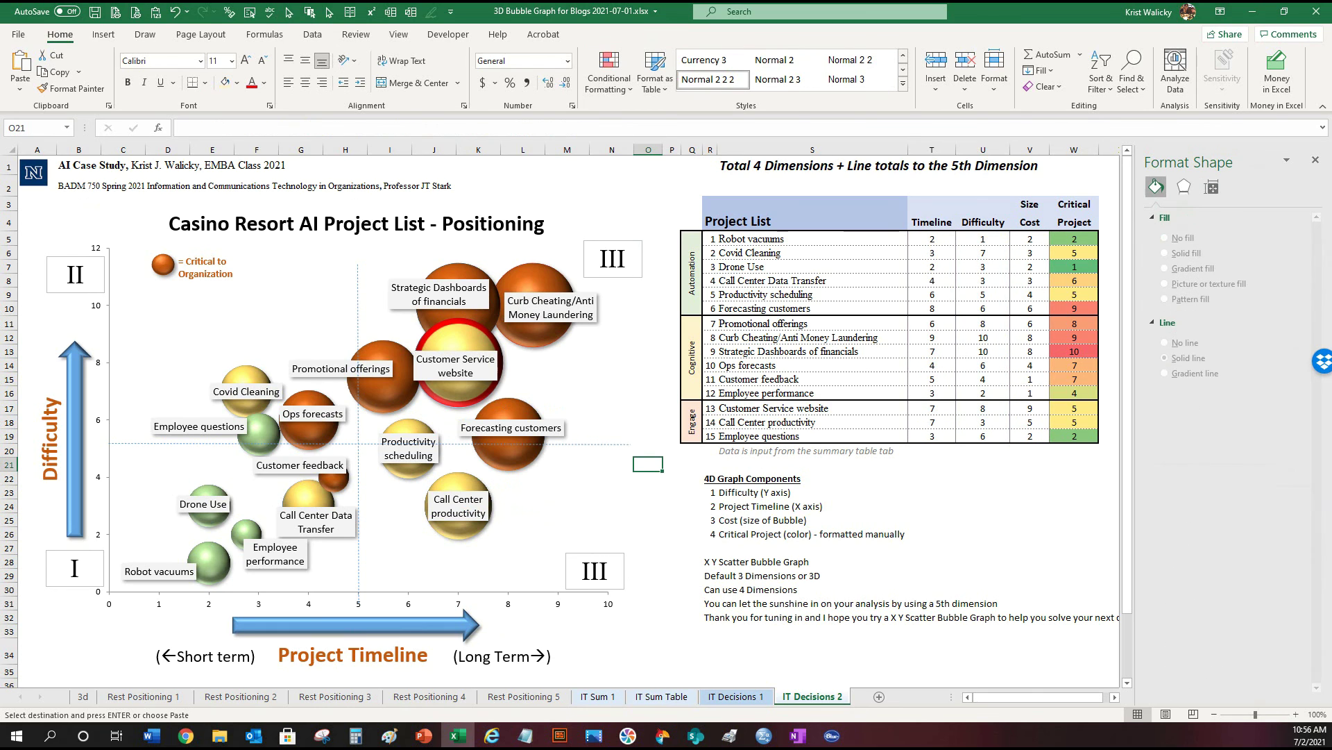